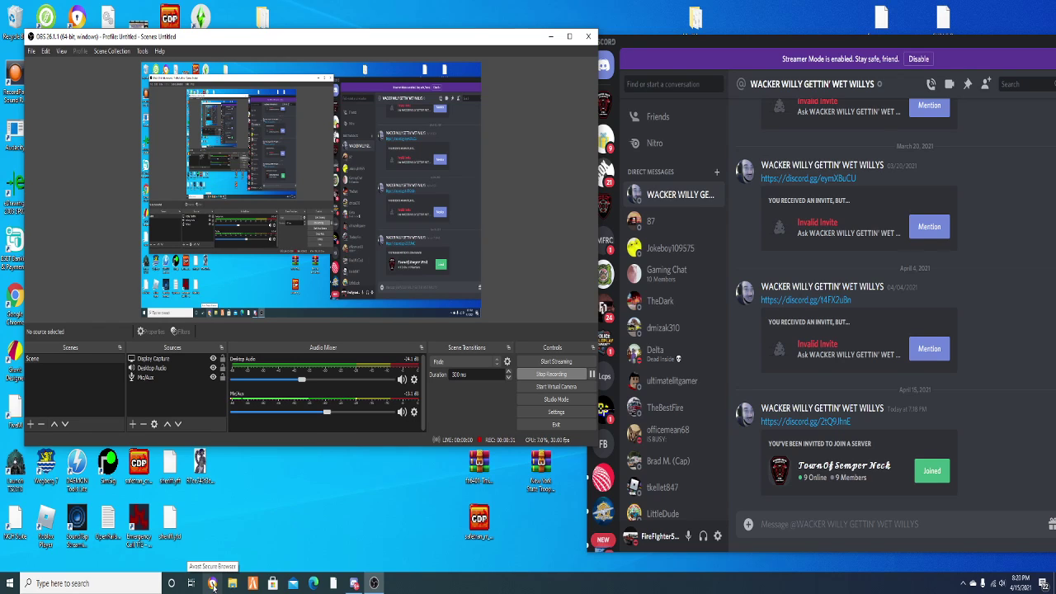
Search Google for 'sonorian cad' and open the Sonoran CAD site's SMFR colorado community
left_click(213, 586)
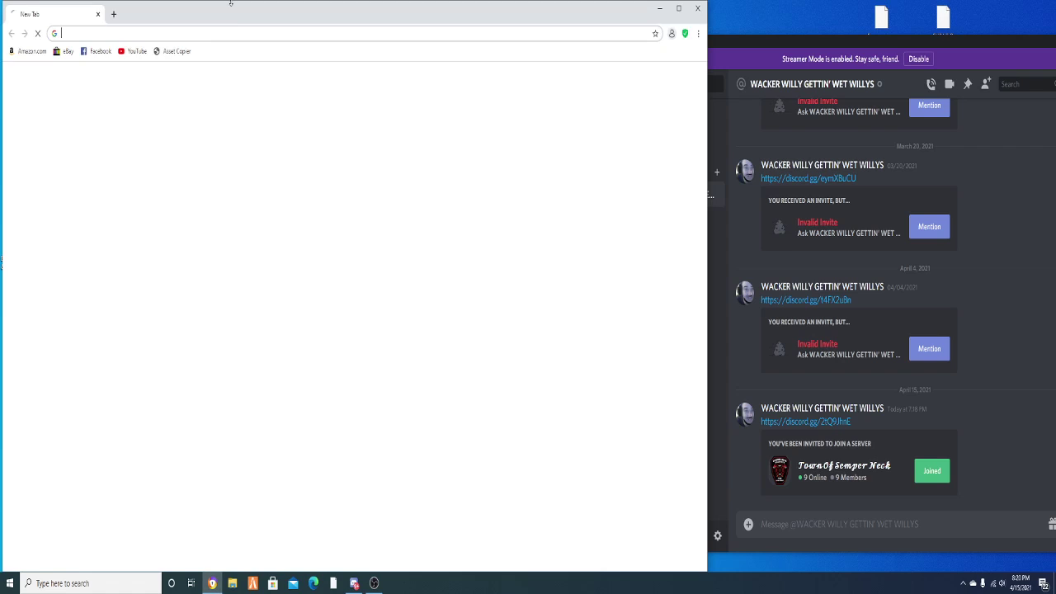
type("som")
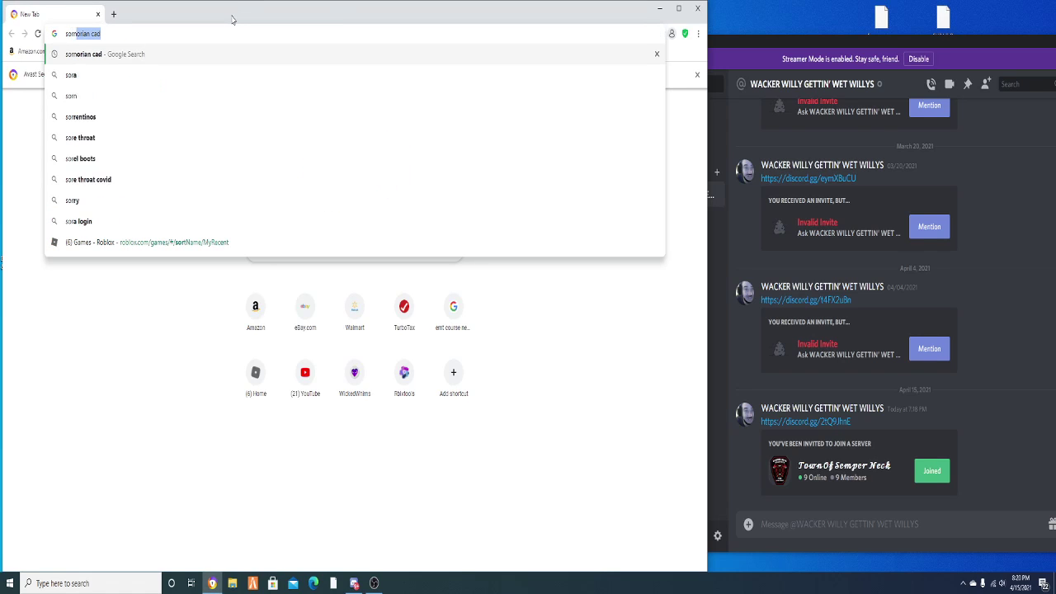
type("oru=")
key("BackSpace")
key("BackSpace")
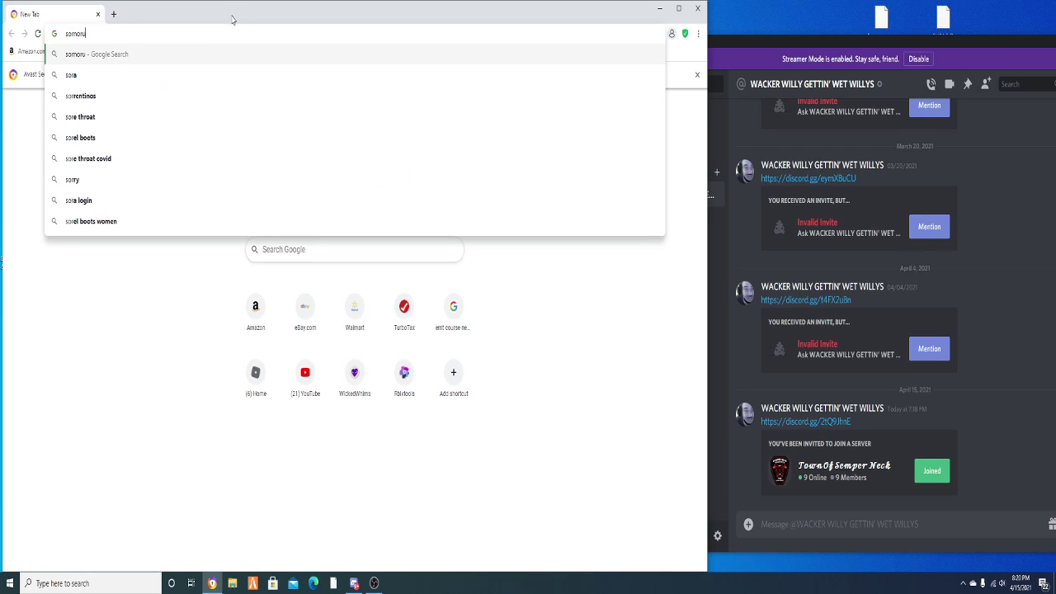
type("ian ca")
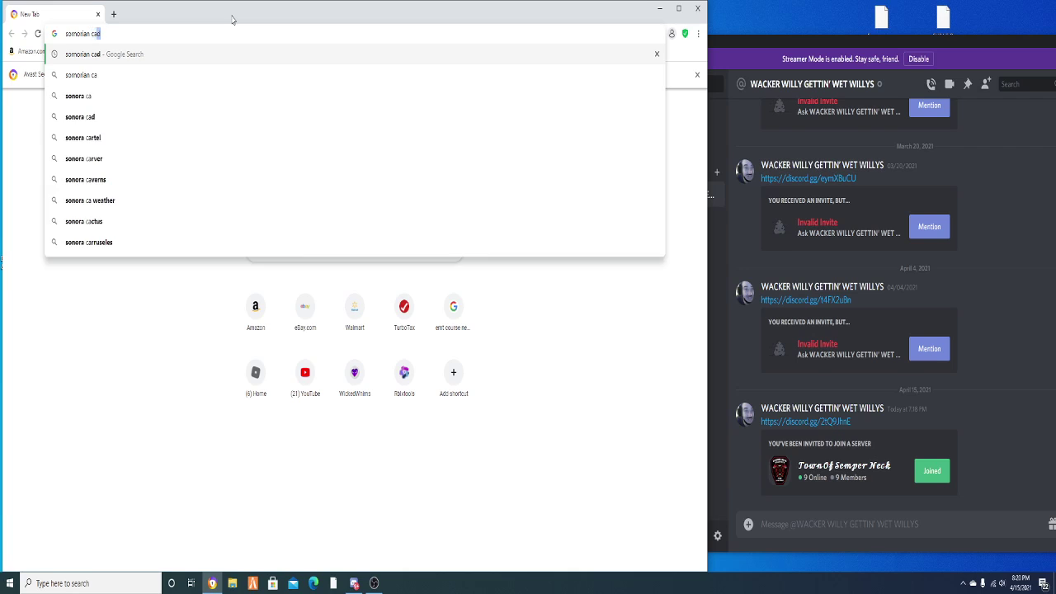
key("Return")
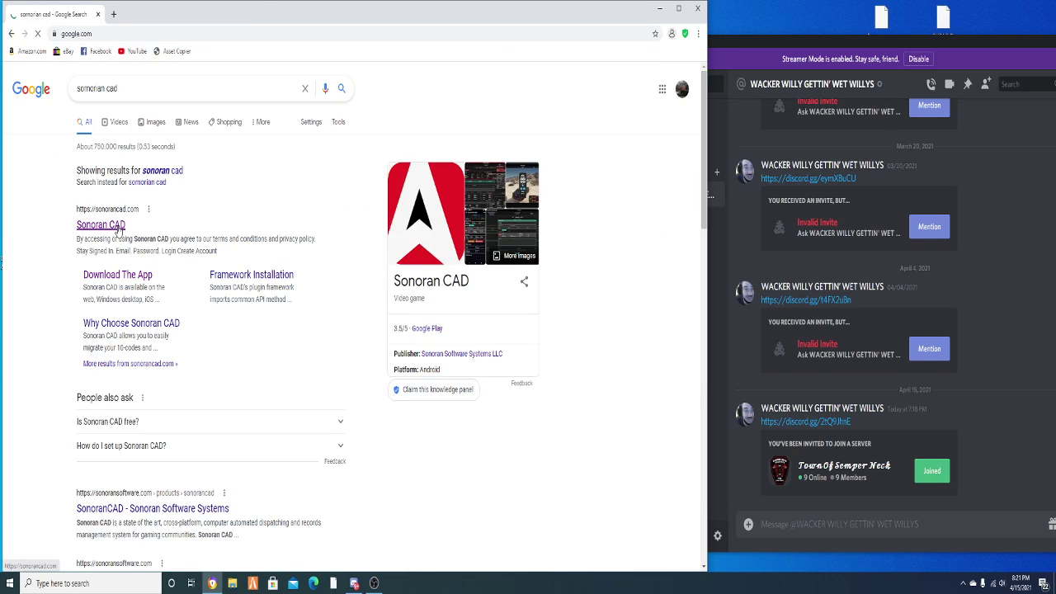
left_click(114, 224)
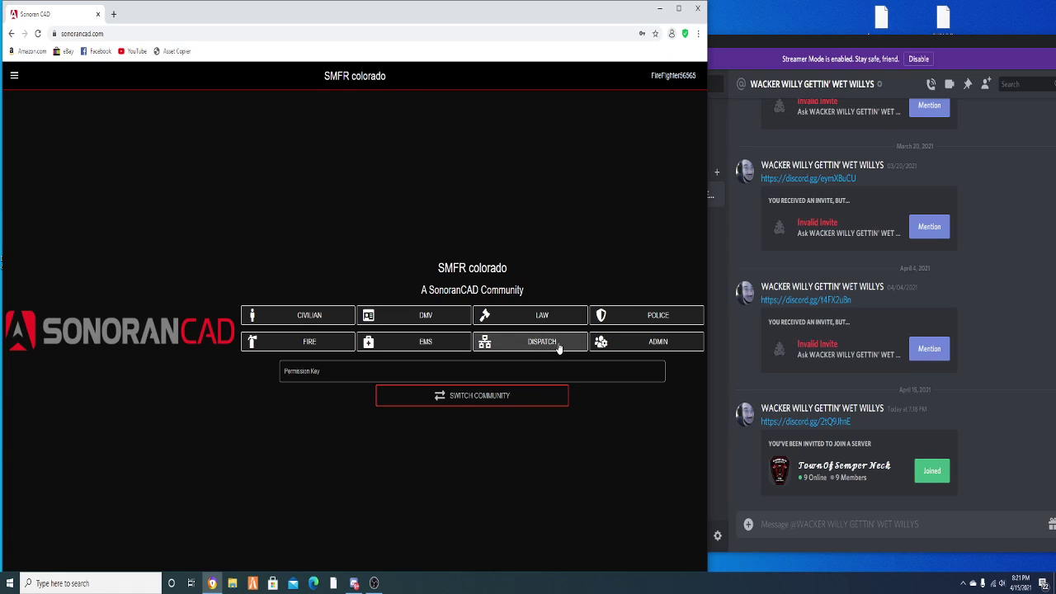
Go from ADMIN to CUSTOMIZATION > Customization and expand the ADVANCED dropdown
left_click(639, 338)
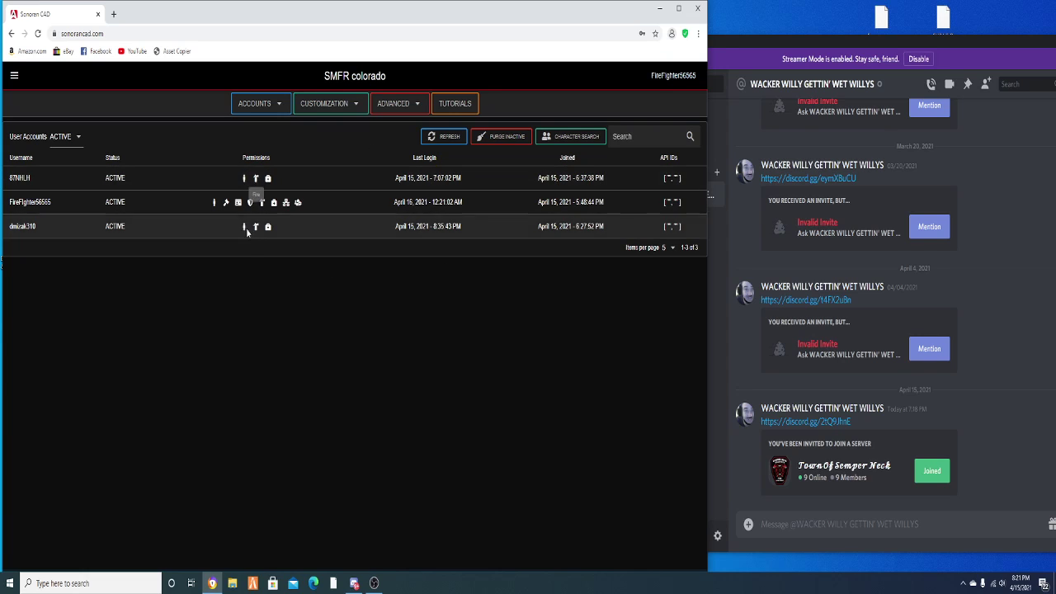
left_click(328, 107)
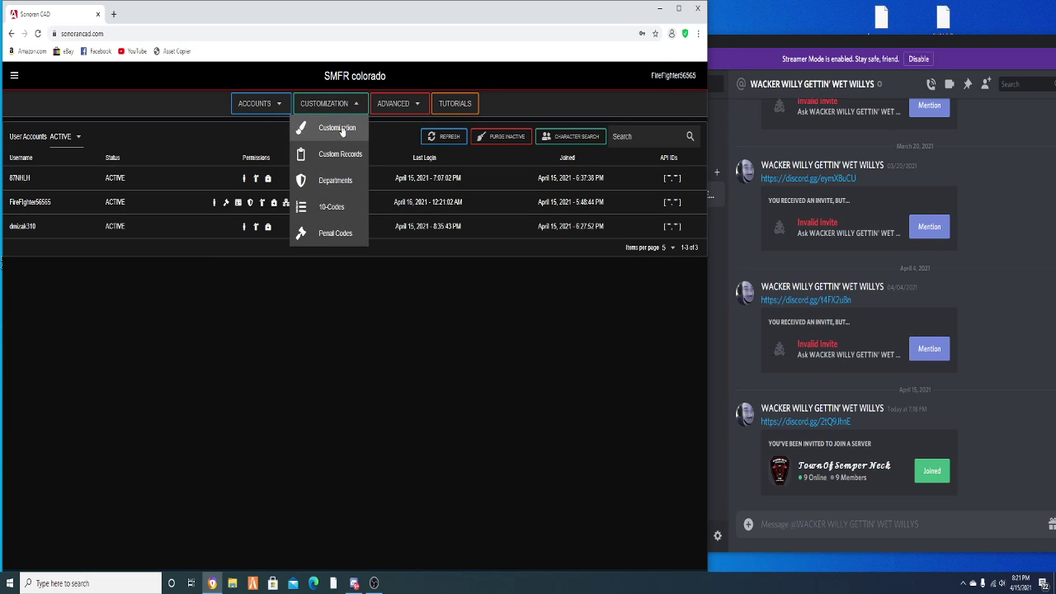
left_click(342, 130)
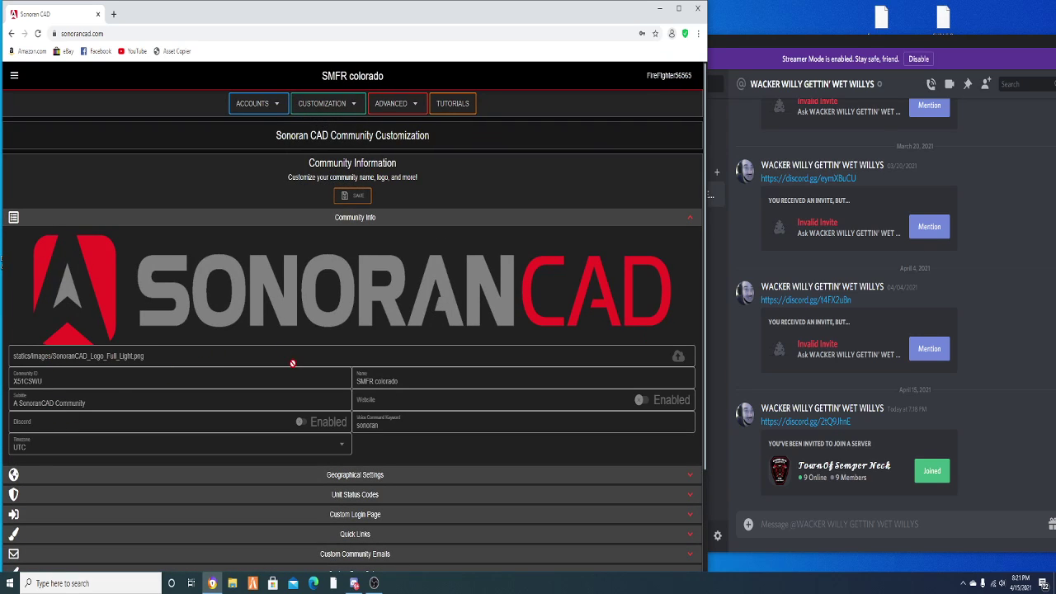
left_click(389, 103)
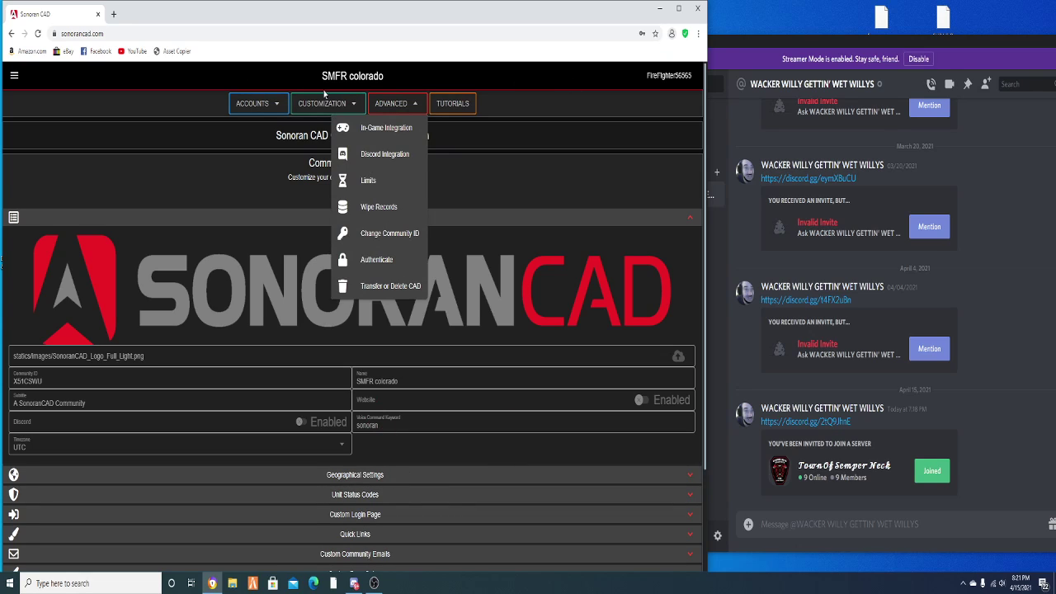
Show the Dispatch webhook under Discord Integration's Emergency Webhooks, then switch to Discord
left_click(394, 159)
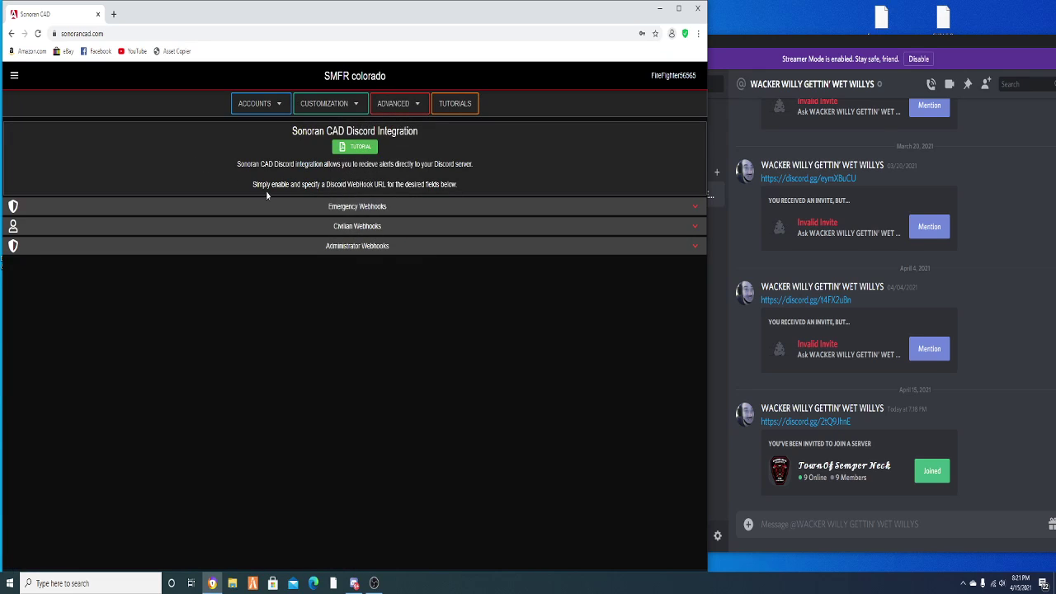
left_click(356, 211)
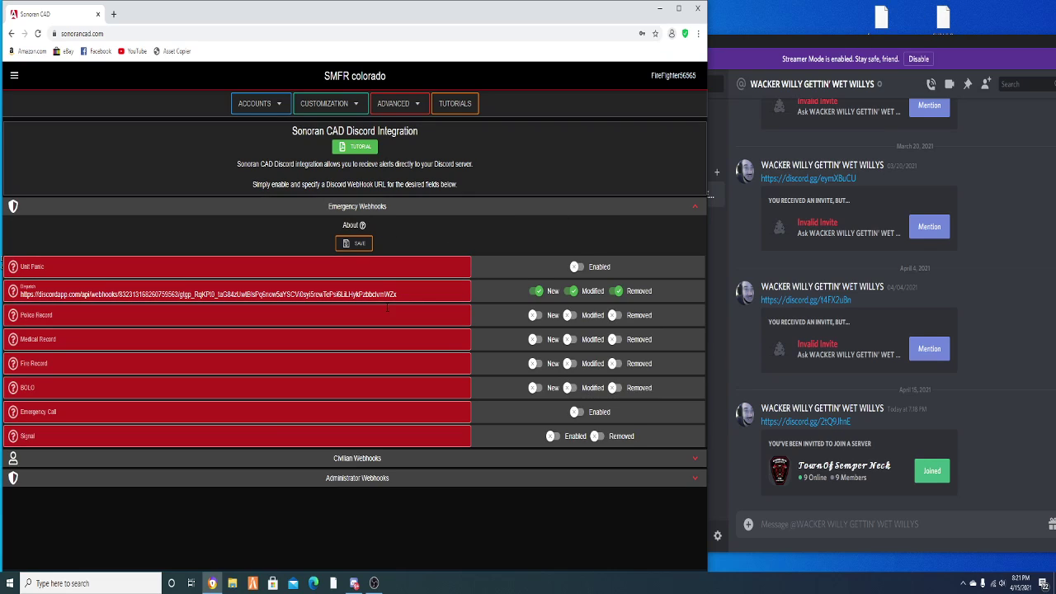
left_click(717, 96)
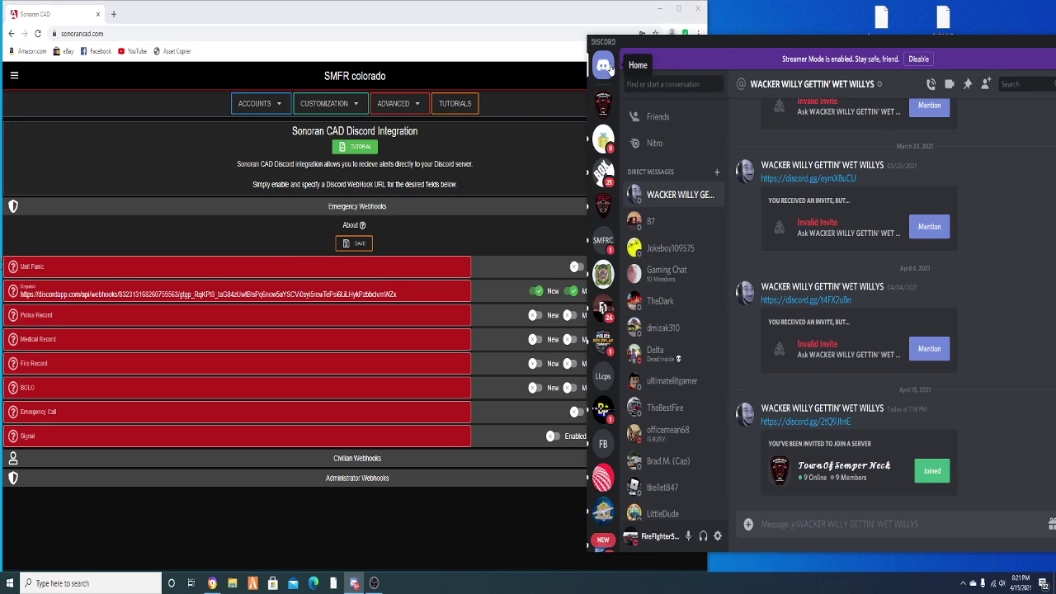
Browse the South Metro Fire Rescue server's dispatch and announcements channels
scroll(609, 341, "down", 2)
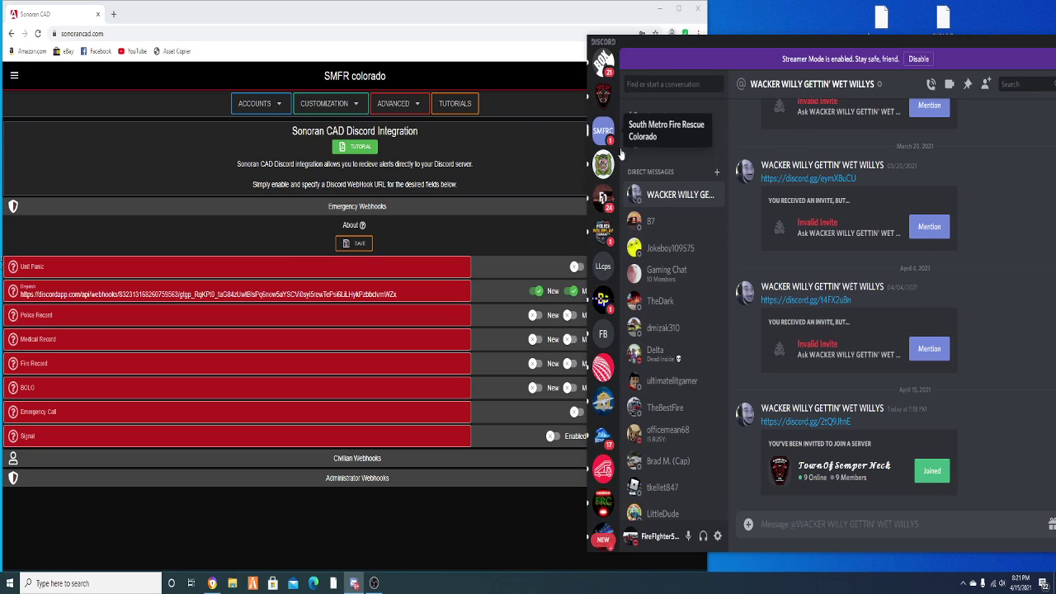
left_click(617, 142)
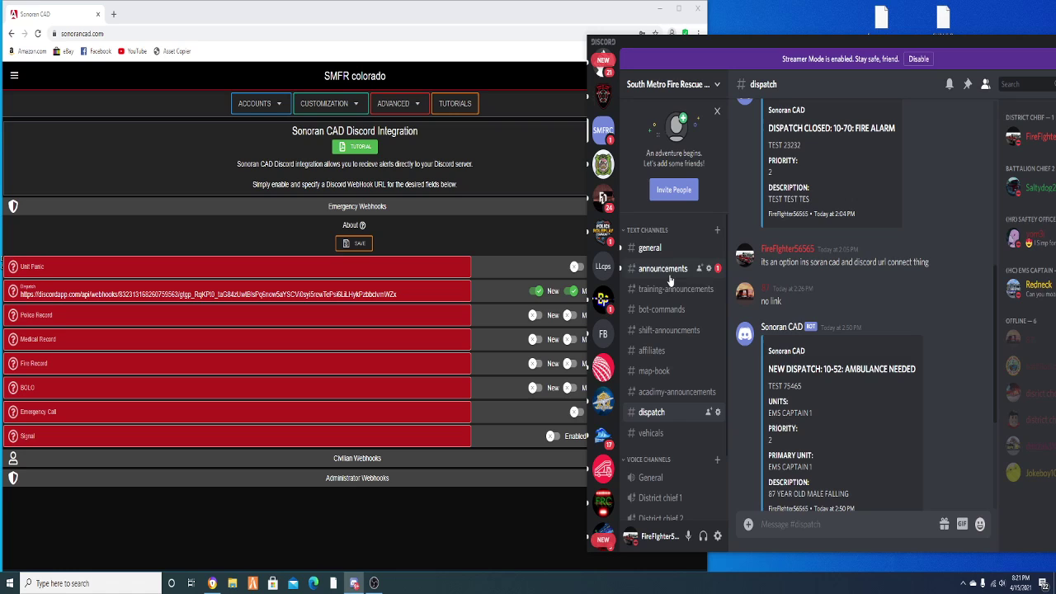
left_click(666, 271)
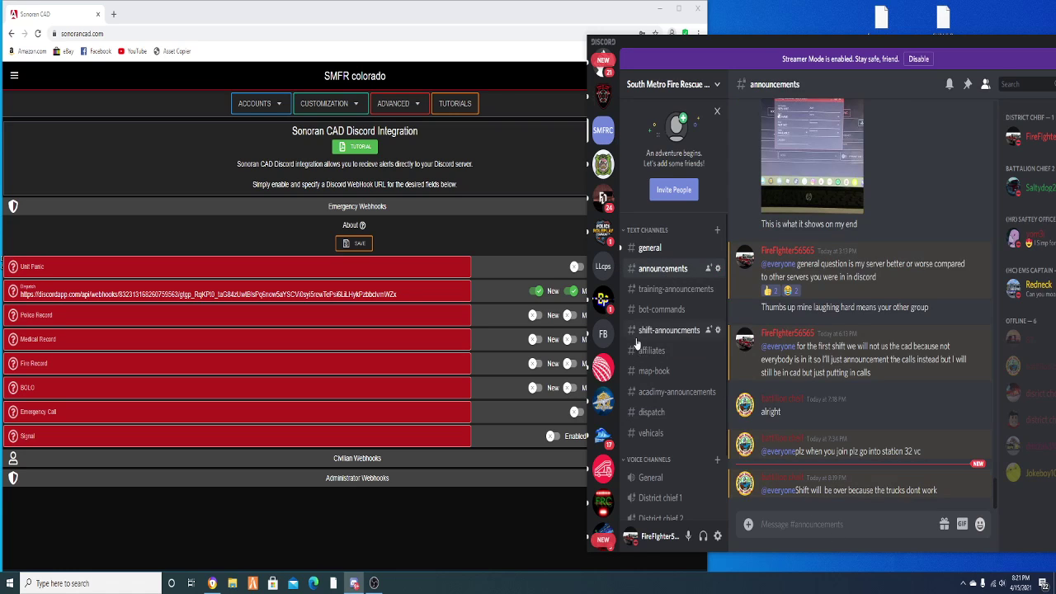
scroll(635, 344, "down", 1)
scroll(611, 344, "down", 5)
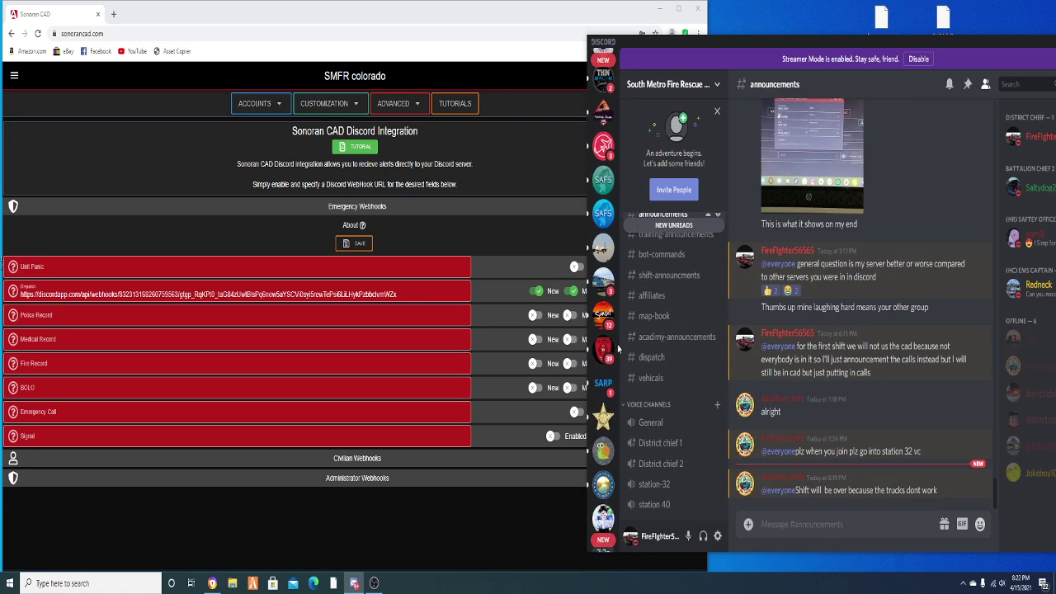
scroll(611, 330, "down", 10)
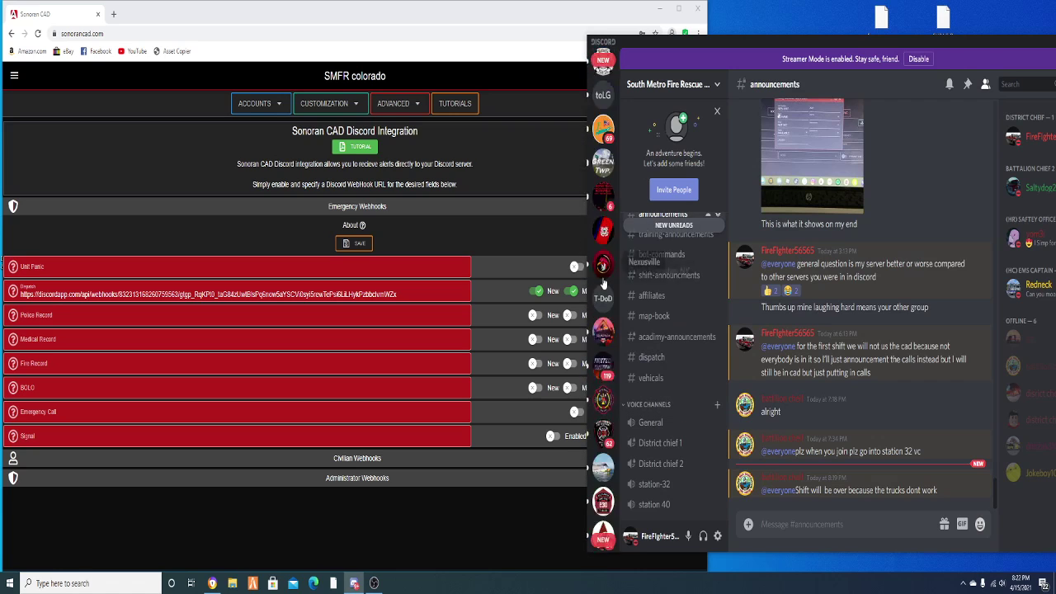
scroll(604, 284, "down", 5)
Switch to the City Of West Palm Beach server, open #general and its server menu
left_click(604, 401)
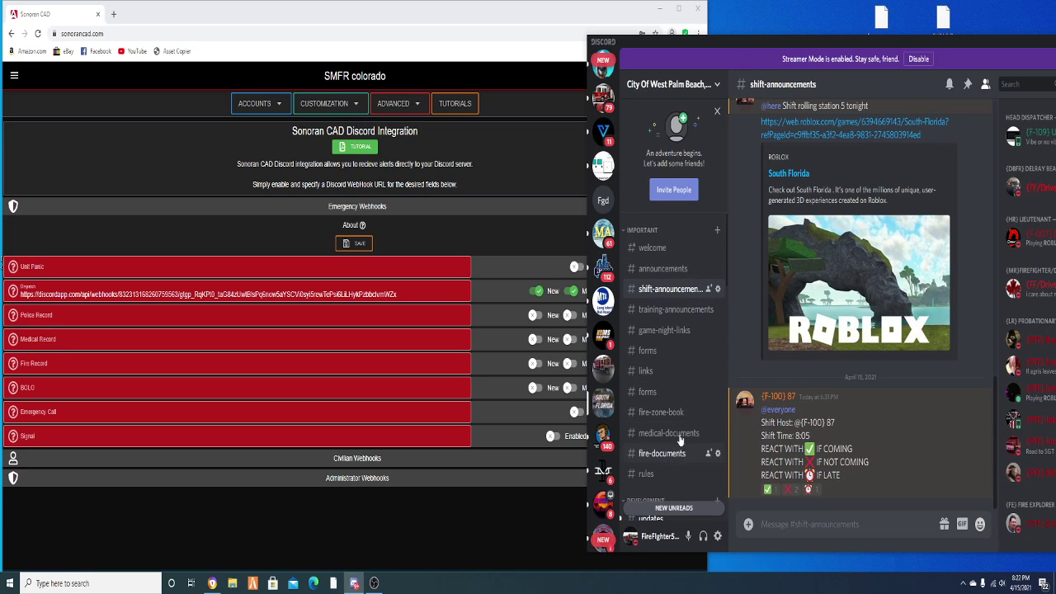
scroll(679, 370, "down", 4)
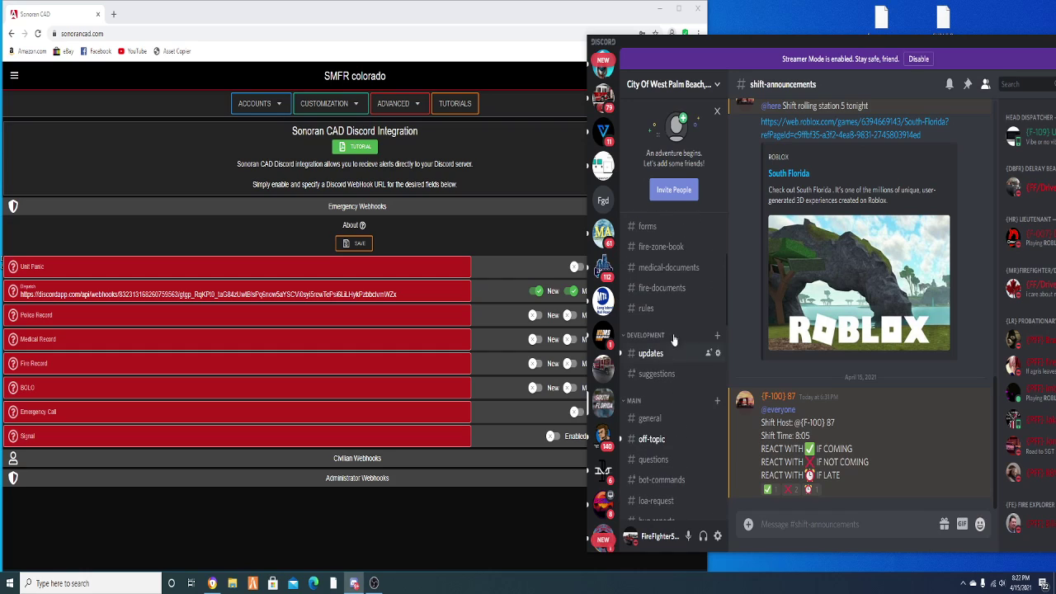
left_click(652, 419)
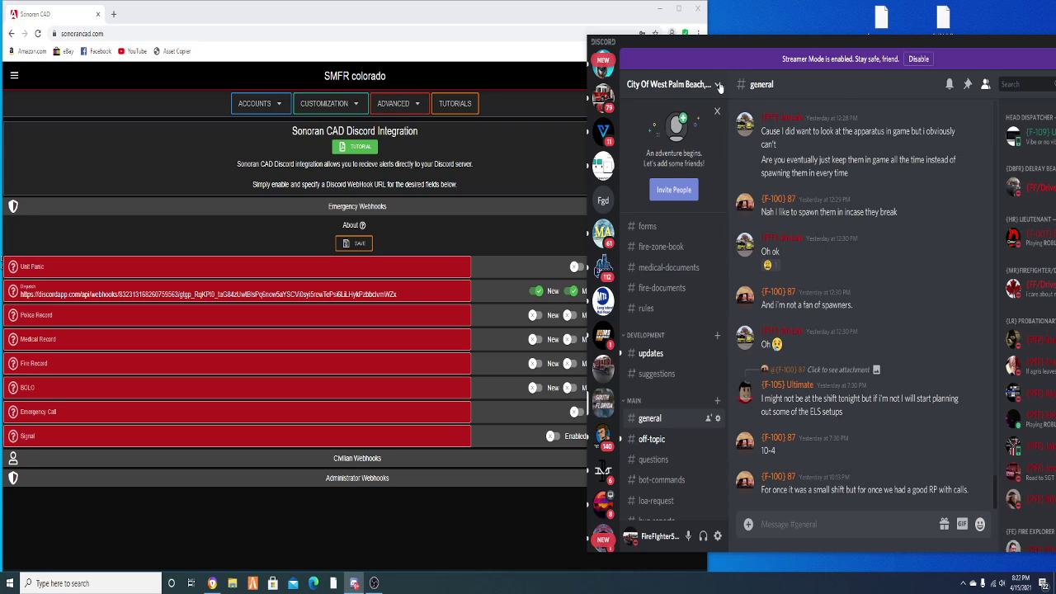
left_click(718, 85)
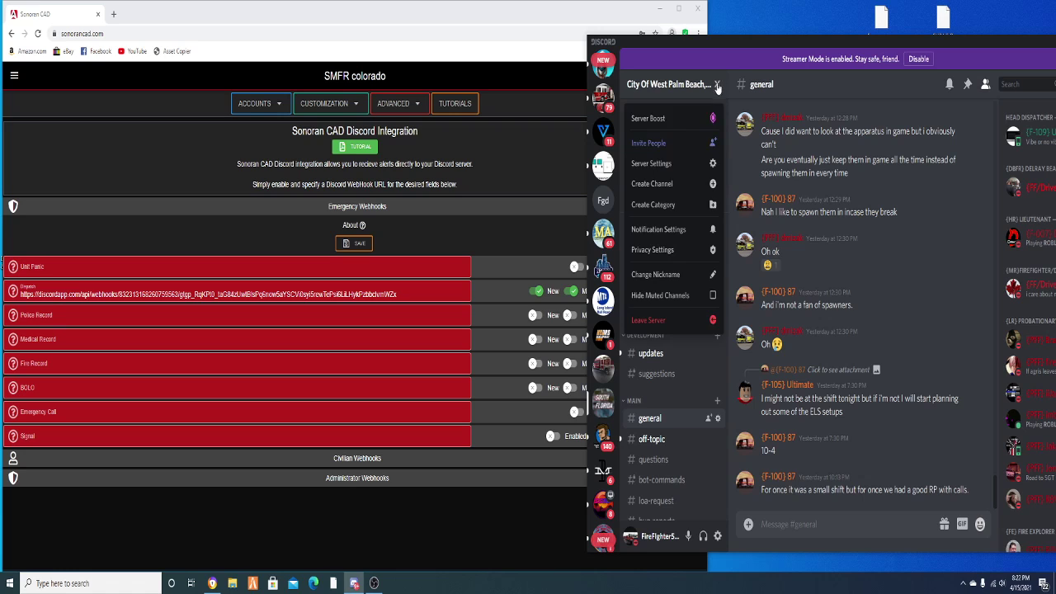
Create a new webhook from Server Settings > Integrations > Webhooks
left_click(695, 165)
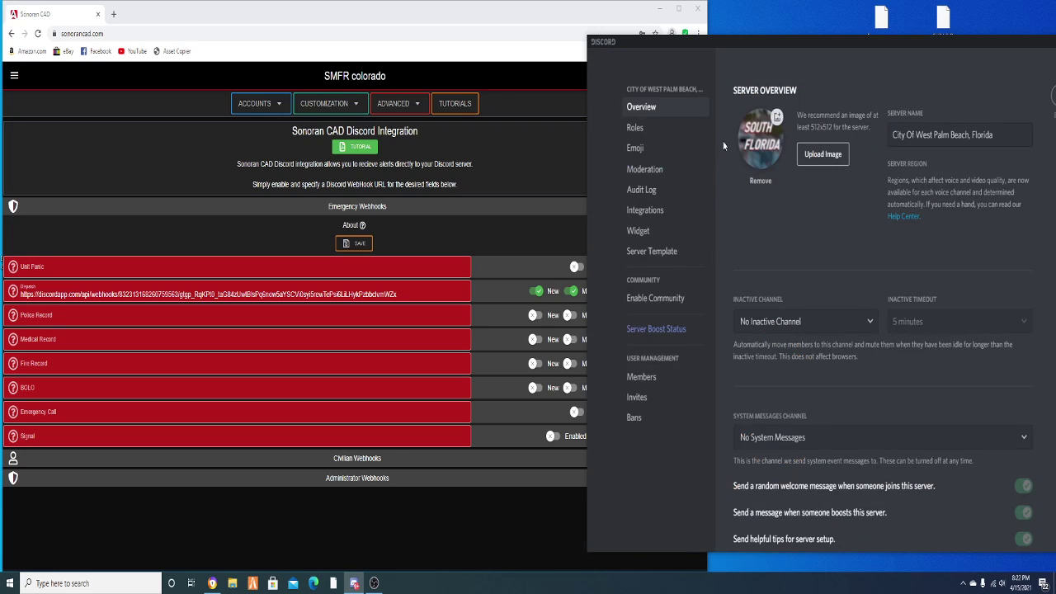
left_click_drag(790, 41, 686, 23)
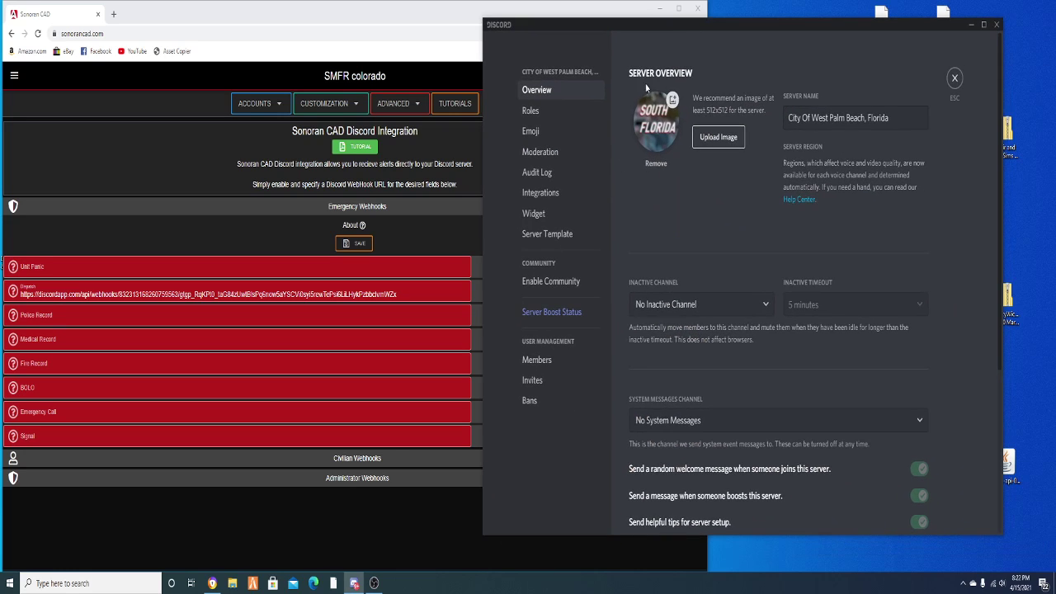
left_click(541, 193)
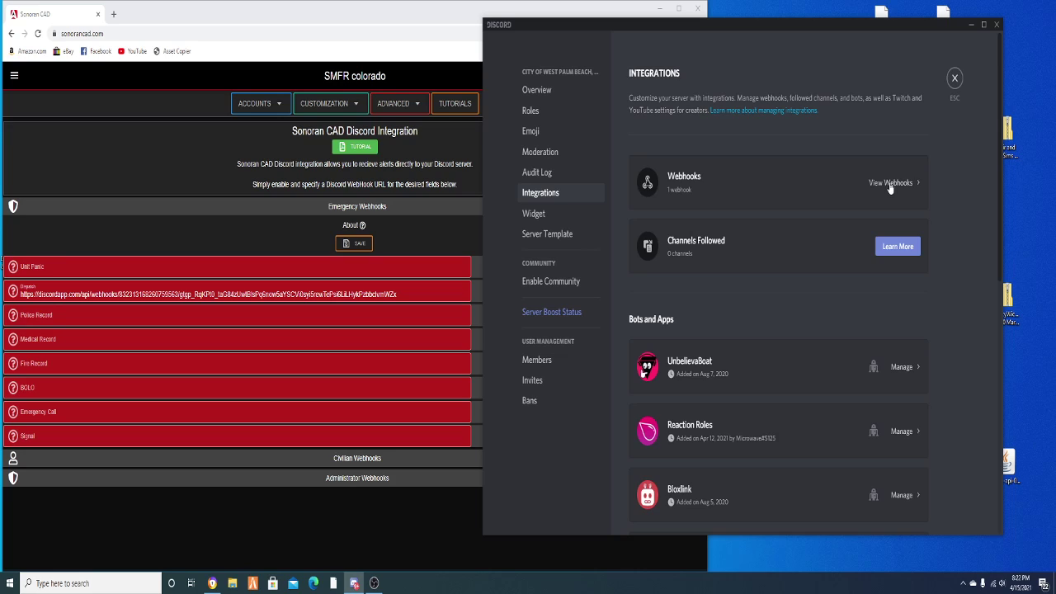
left_click(891, 183)
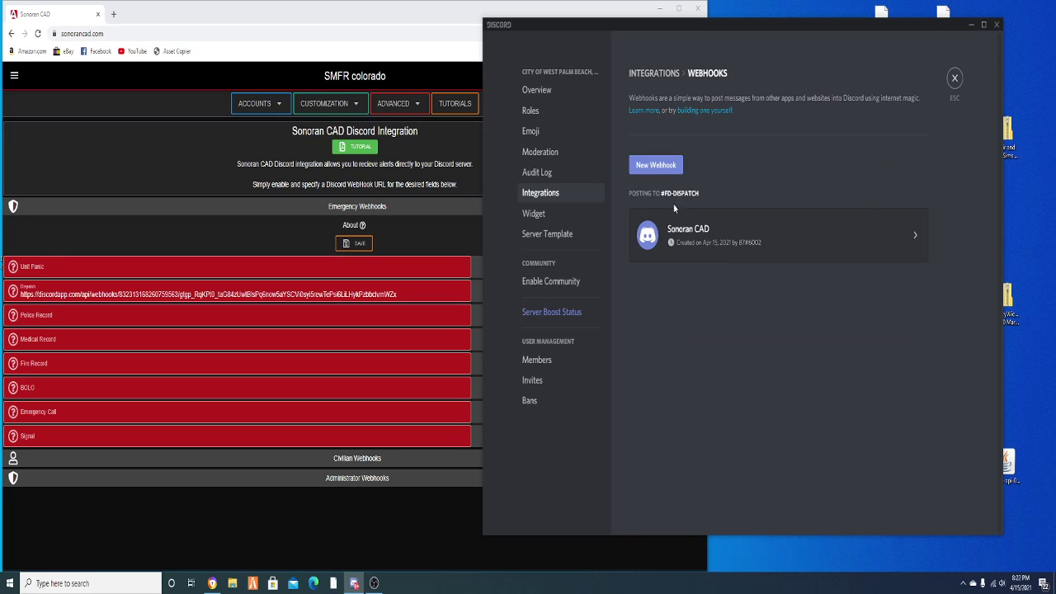
left_click(661, 169)
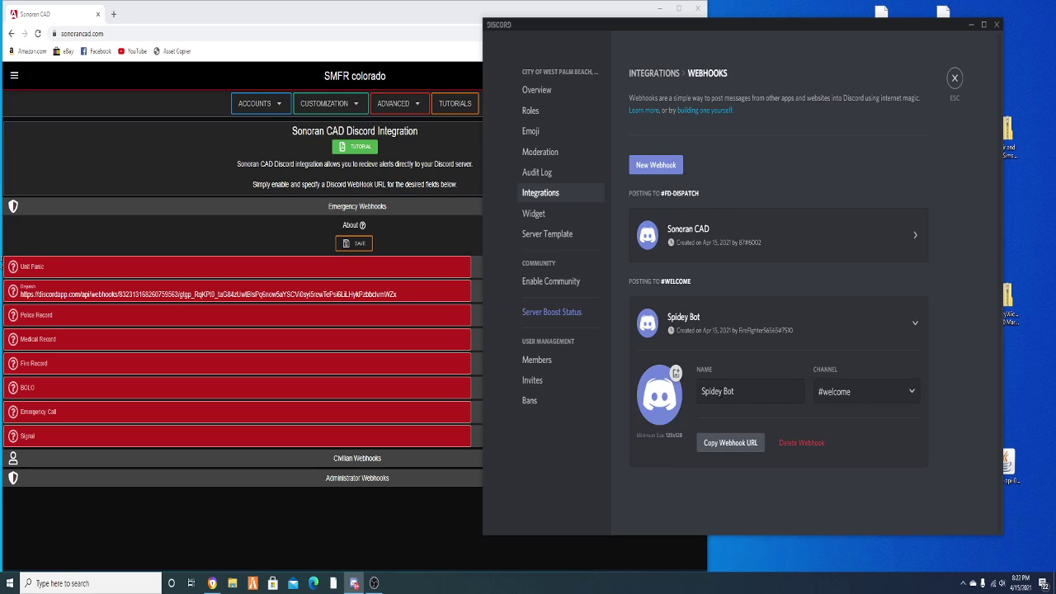
Name the webhook 'Sonoran cad', point it at #general, copy its URL and save
left_click_drag(736, 391, 685, 390)
type("Sonoran cad")
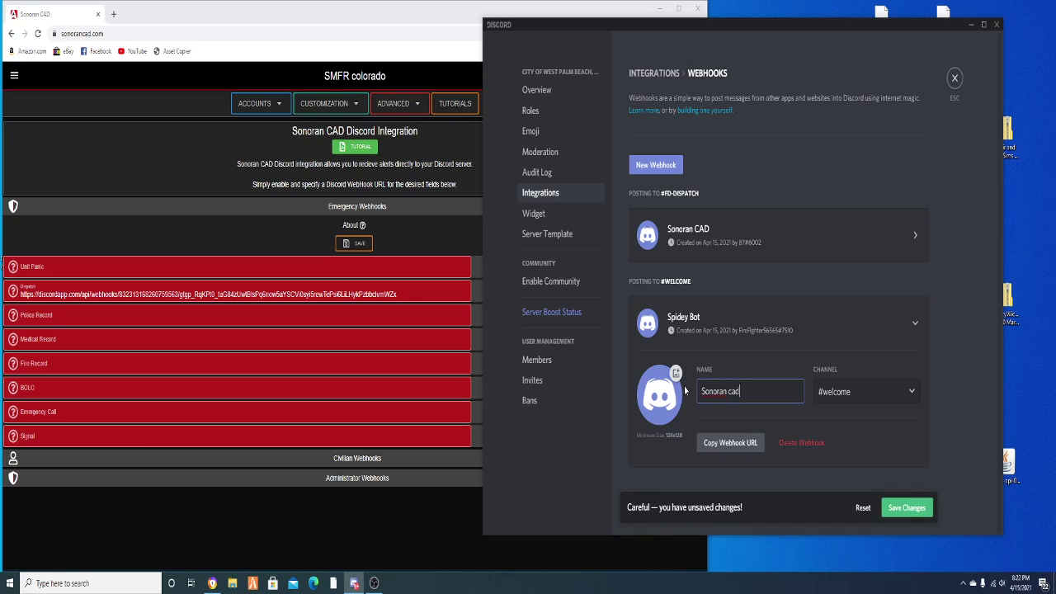
left_click(845, 392)
scroll(850, 421, "down", 5)
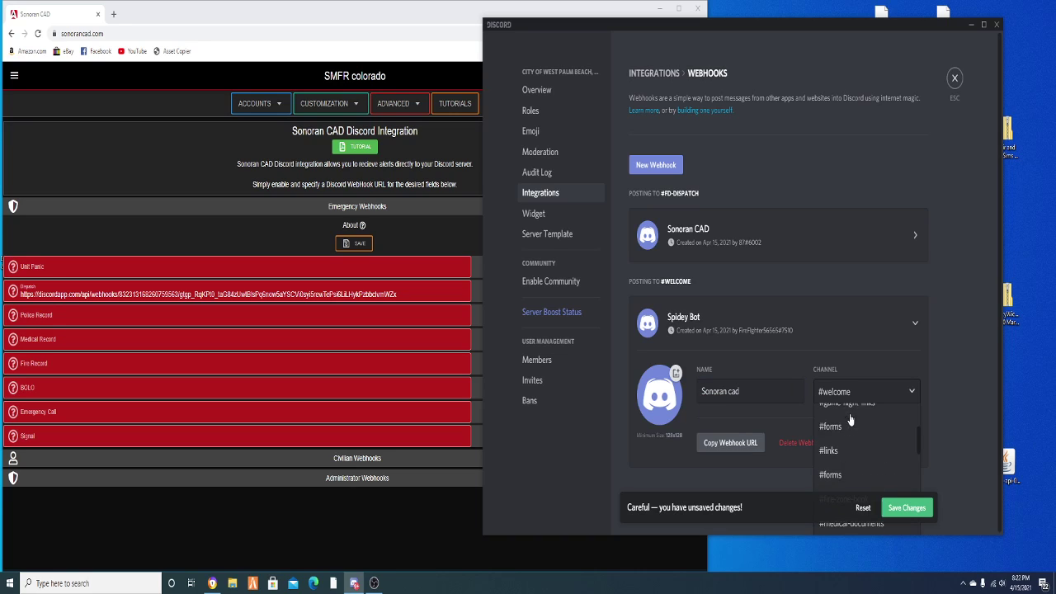
scroll(858, 450, "down", 5)
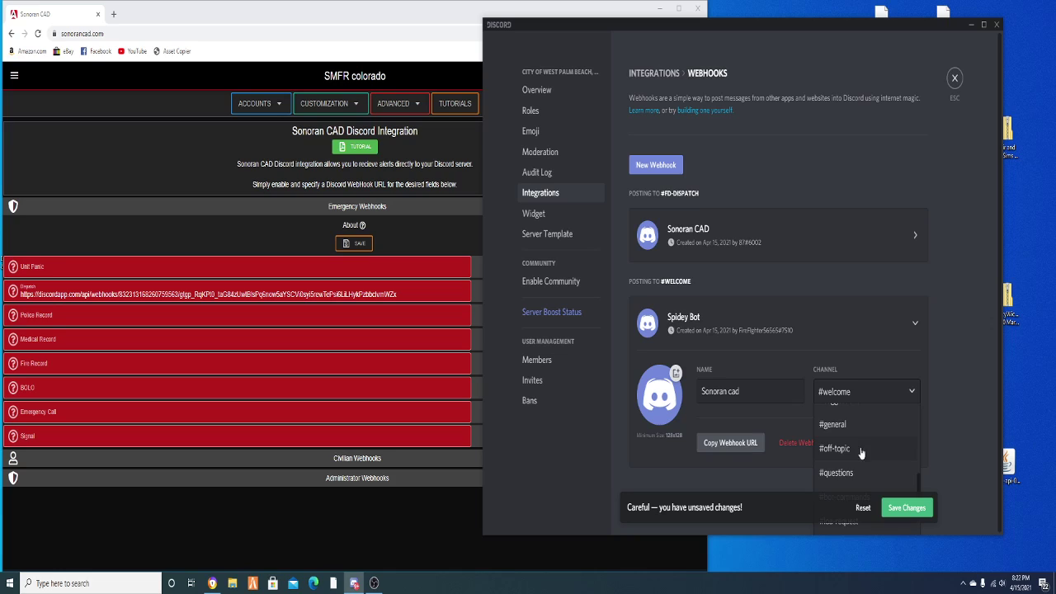
left_click(855, 429)
left_click(746, 452)
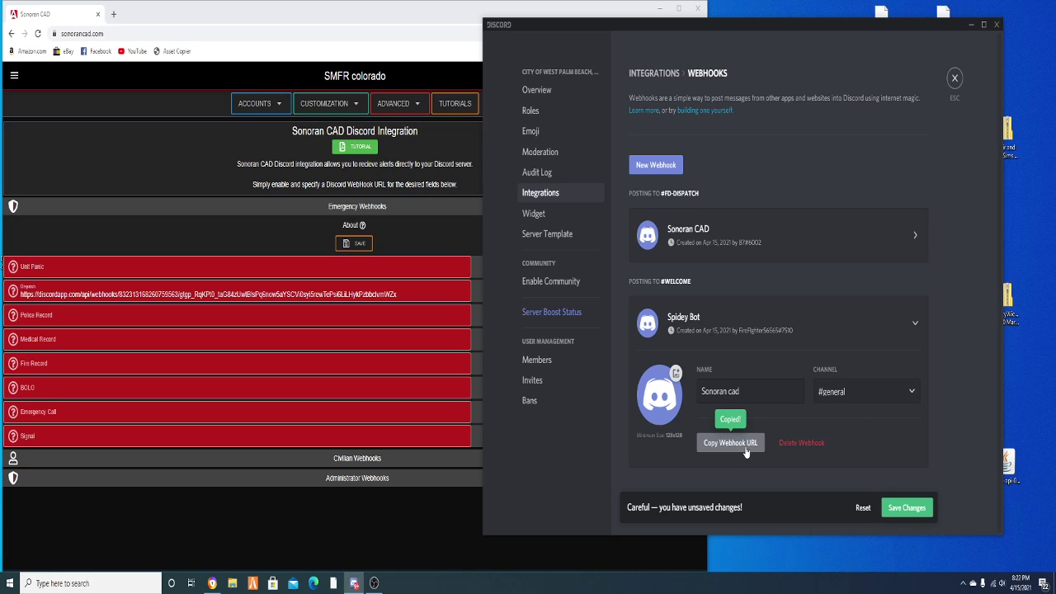
left_click(405, 296)
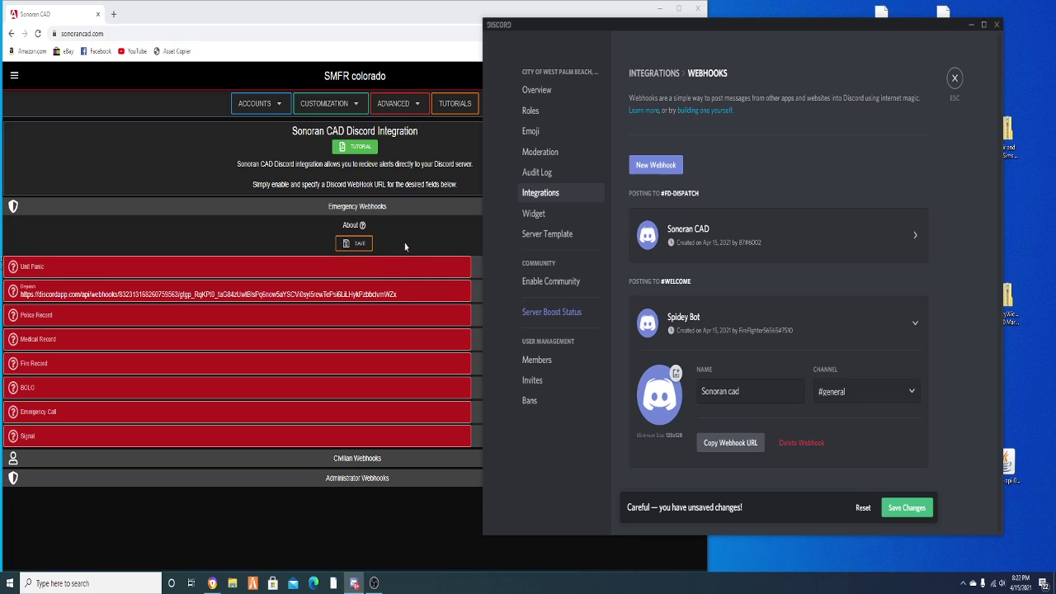
left_click(907, 507)
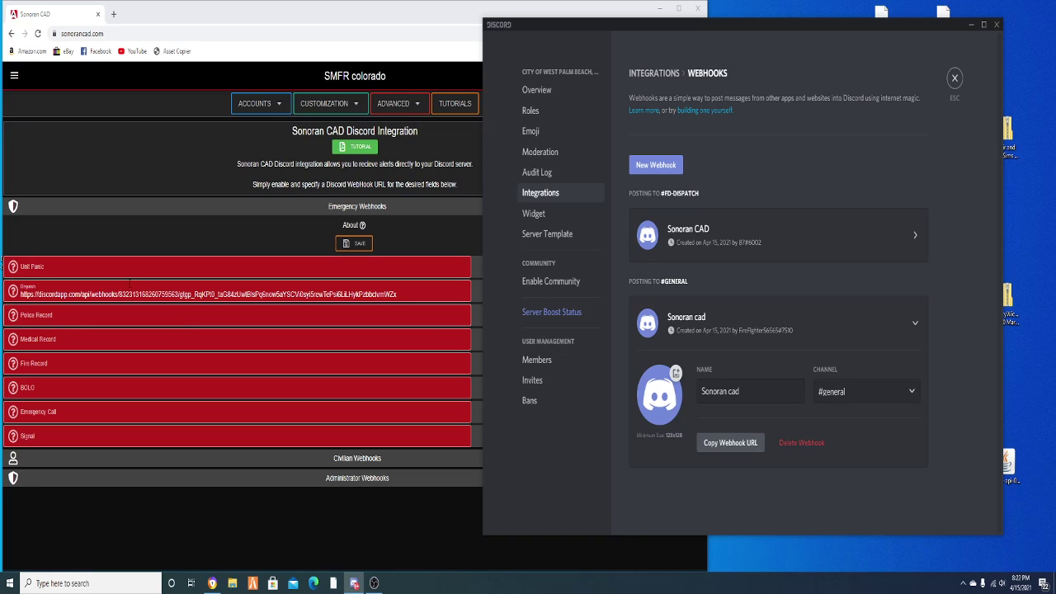
Swap the Dispatch webhook's old URL for the copied Discord URL and save the config
left_click(130, 288)
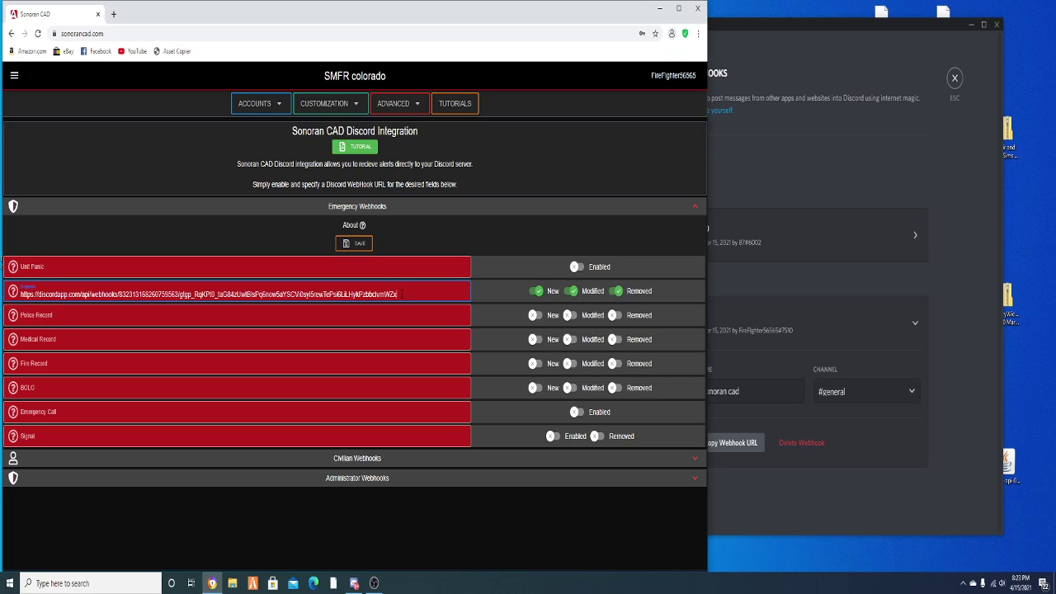
left_click_drag(399, 293, 12, 305)
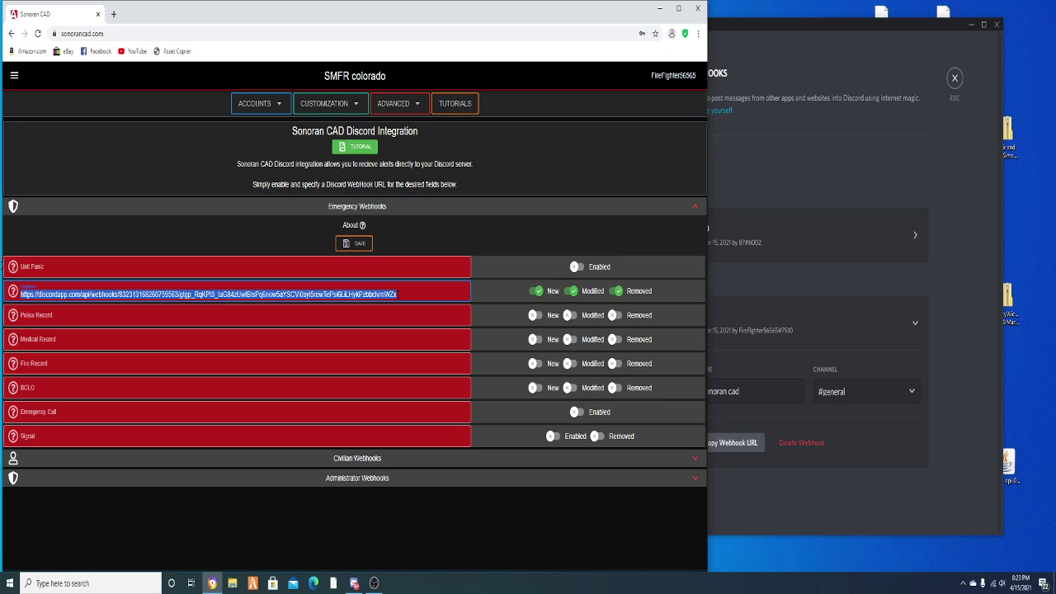
left_click(403, 293)
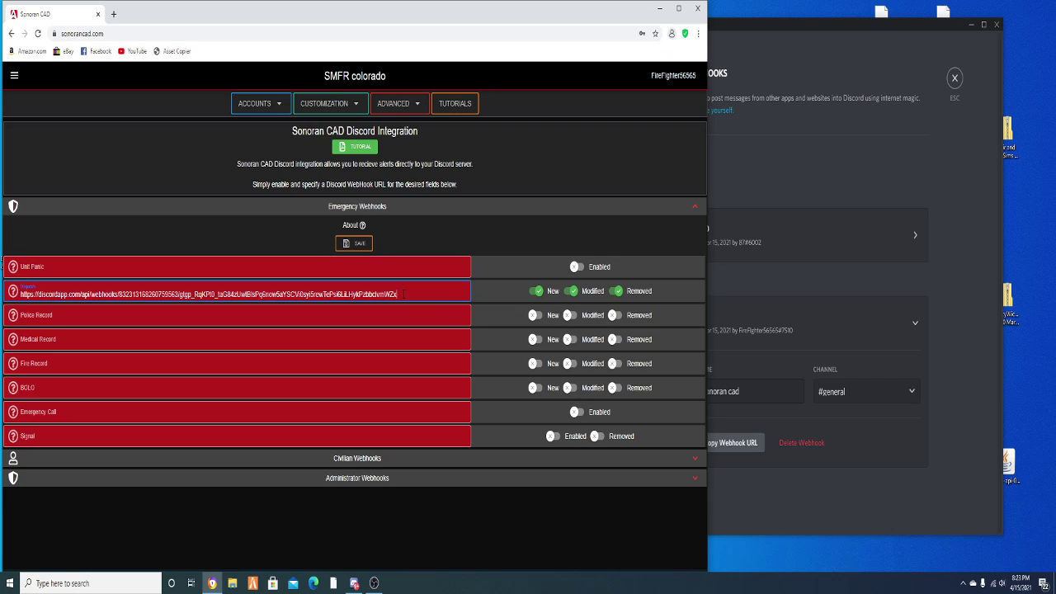
key("BackSpace")
key("BackSpace")
key("BackSpace")
key("BackSpace")
key("BackSpace")
key("BackSpace")
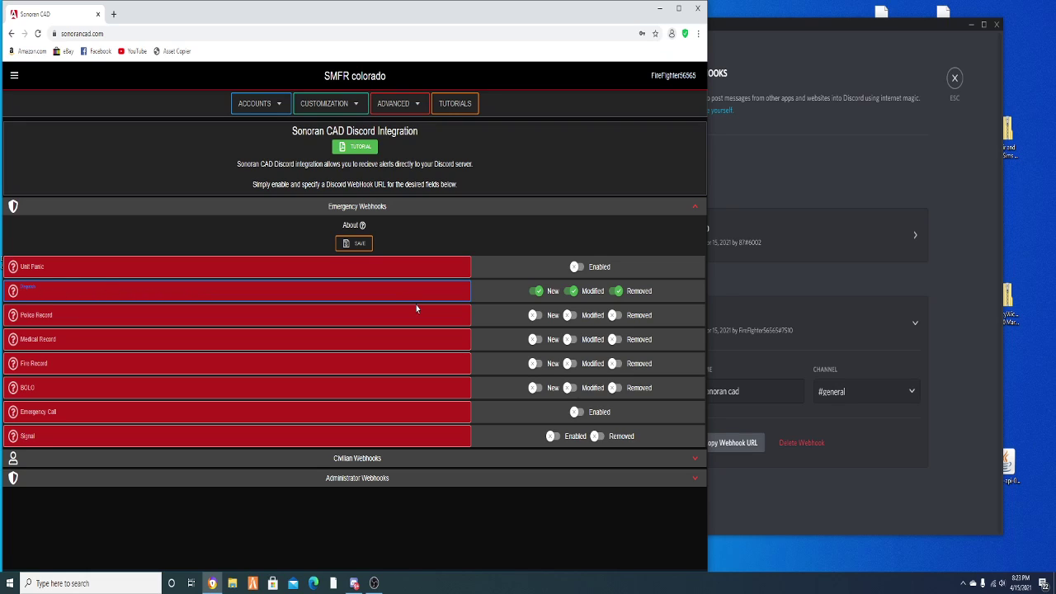
key("ctrl+v")
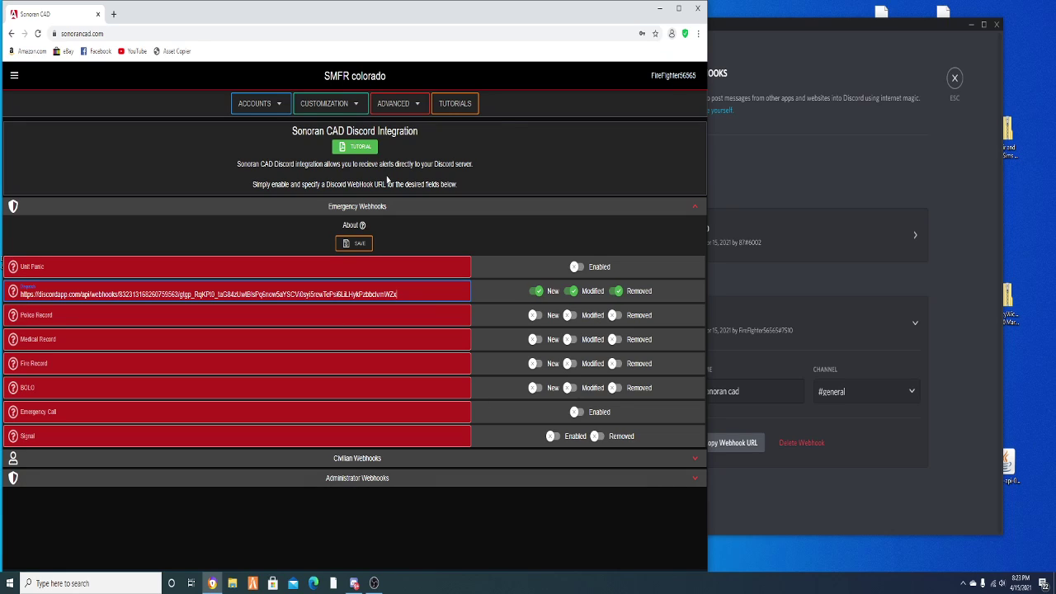
left_click(355, 243)
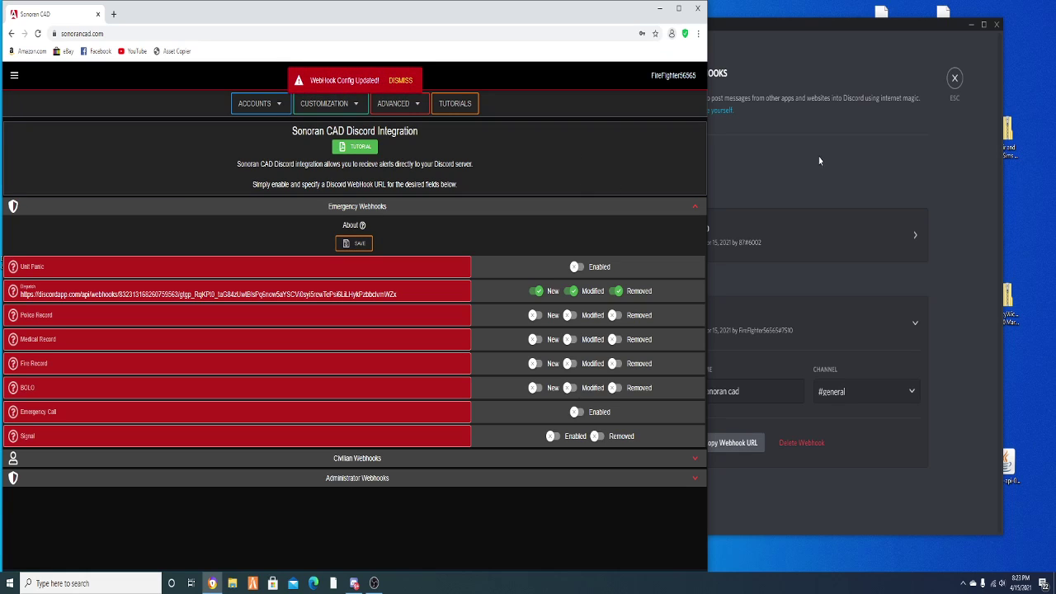
Open the community's DISPATCH screen via the sidebar's Community Menu
left_click(14, 75)
left_click(47, 102)
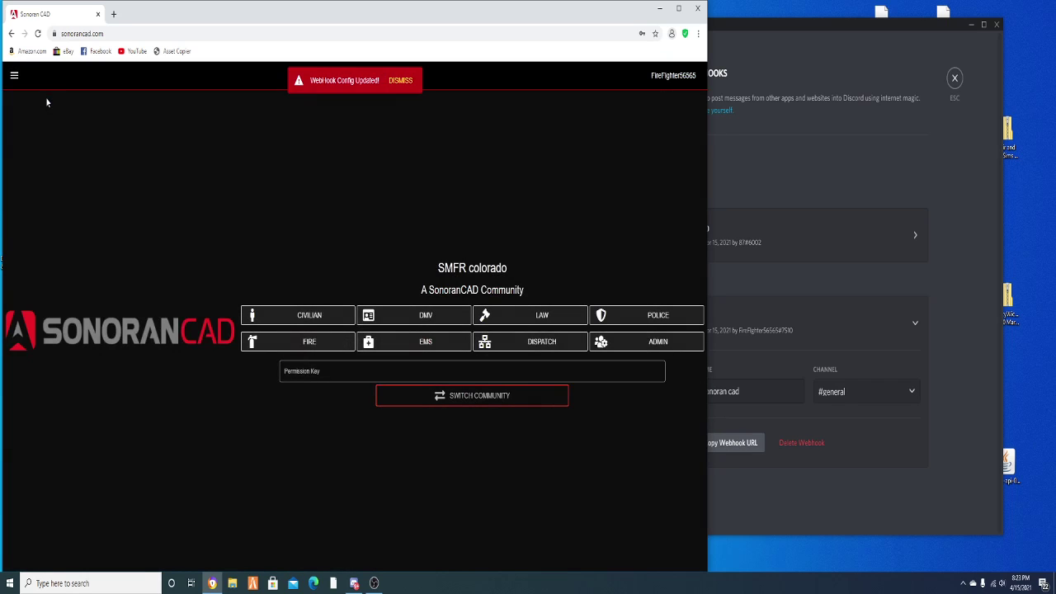
left_click(537, 347)
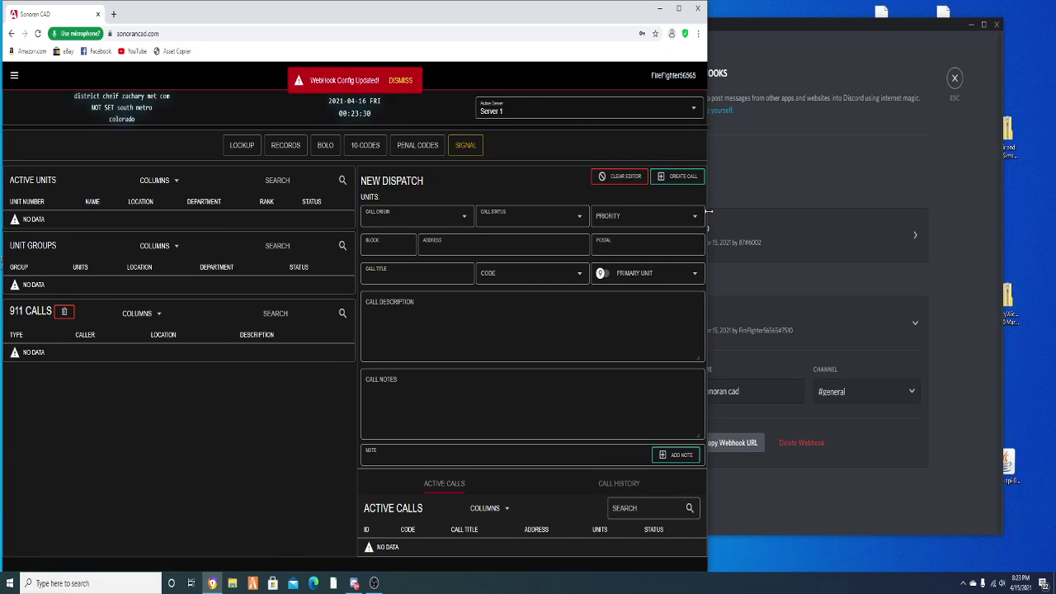
left_click_drag(708, 212, 756, 213)
left_click(820, 55)
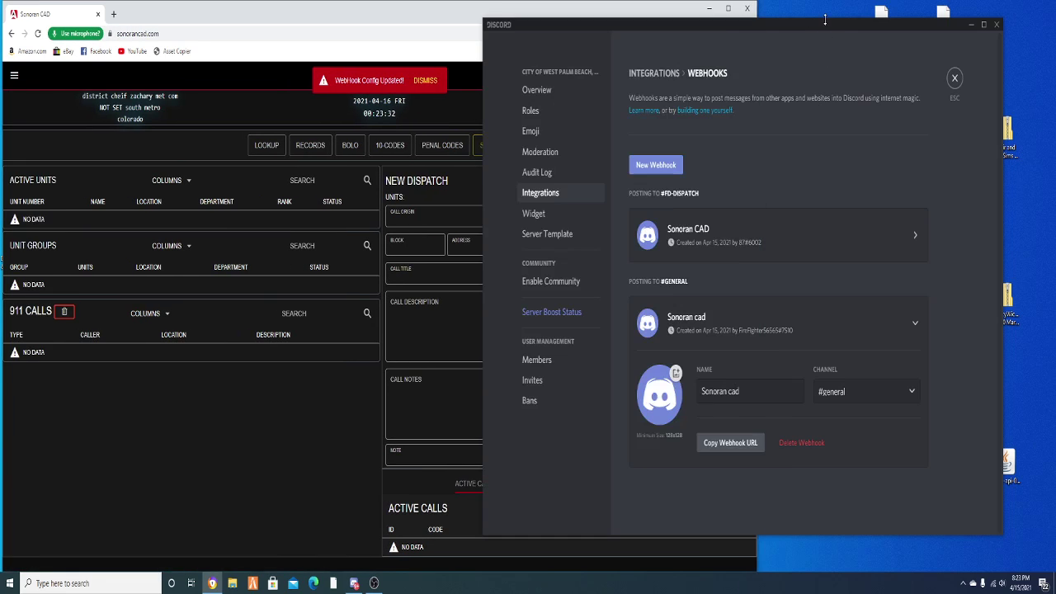
left_click(955, 78)
left_click_drag(753, 28, 913, 15)
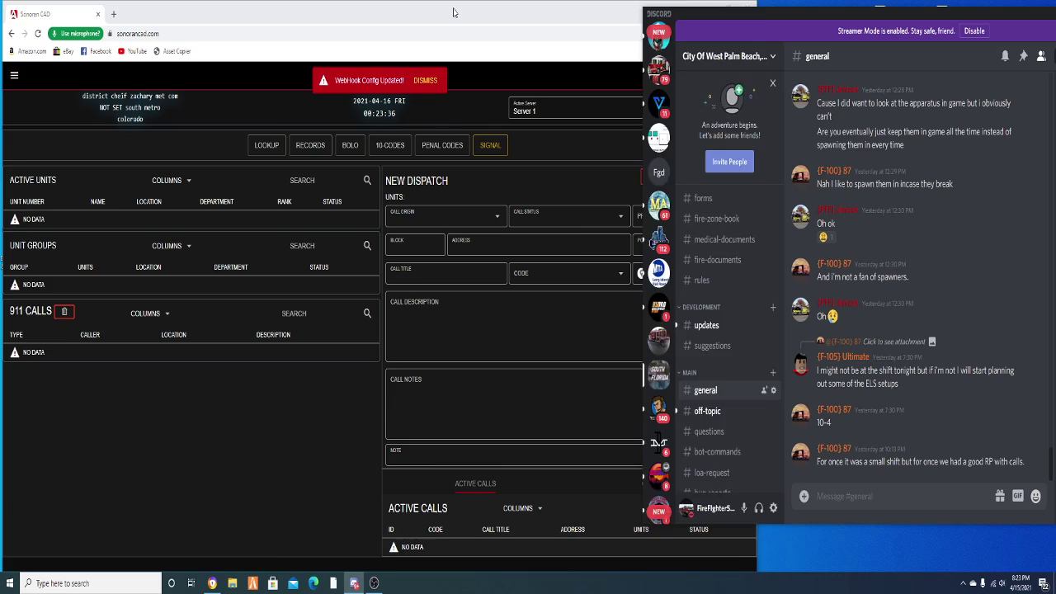
left_click_drag(452, 12, 428, 15)
Set the new call's origin to Radio Dispatch, status Active and priority 1
left_click(425, 218)
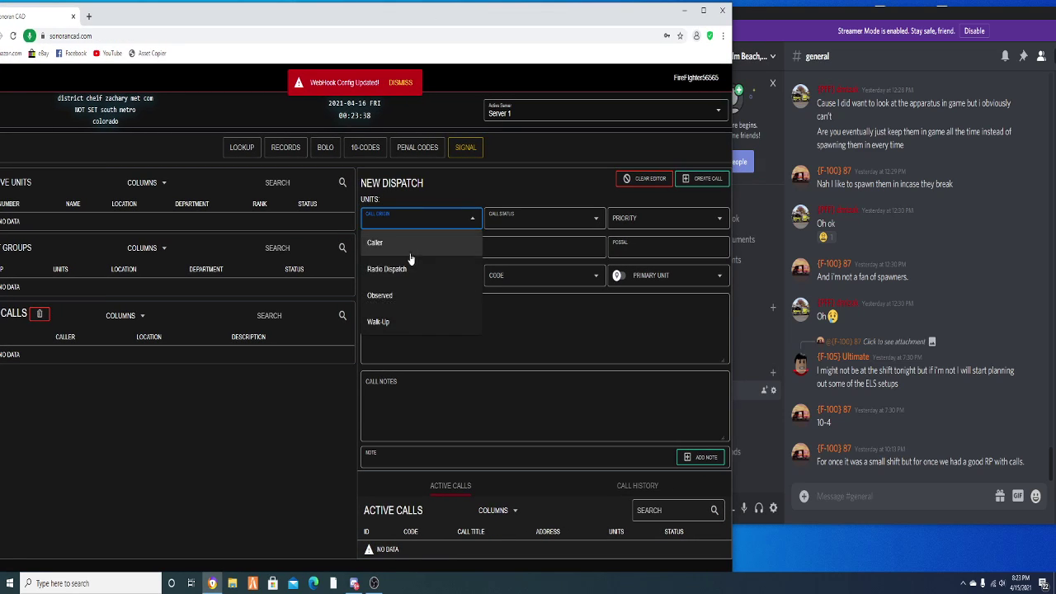
left_click(399, 269)
left_click(533, 218)
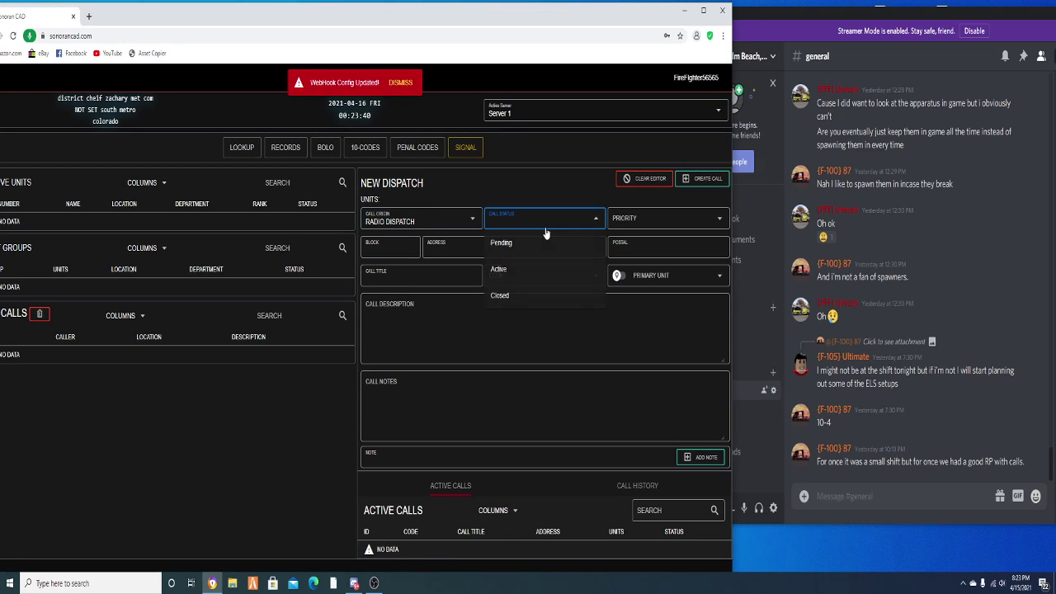
left_click(521, 269)
left_click(652, 218)
left_click(627, 243)
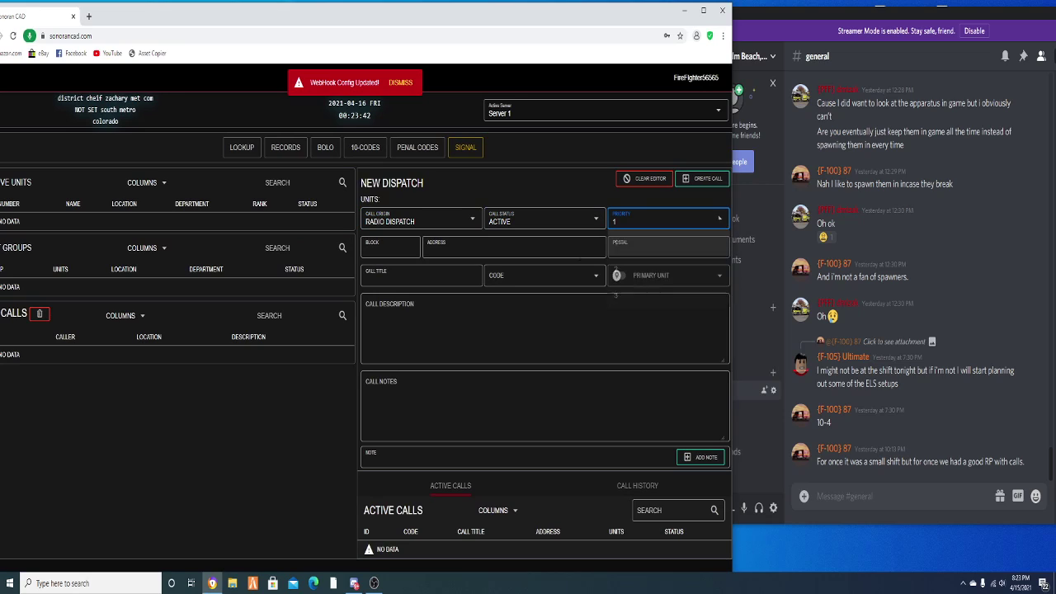
Enter address TEST, postal 23232 and call title TEST
left_click(411, 251)
type("TEST")
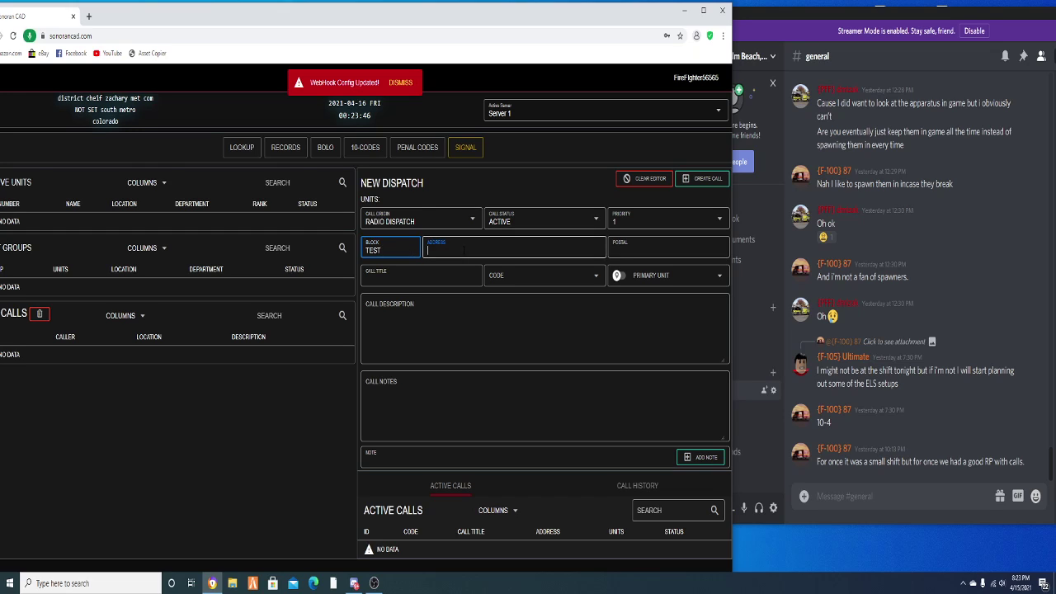
left_click(465, 250)
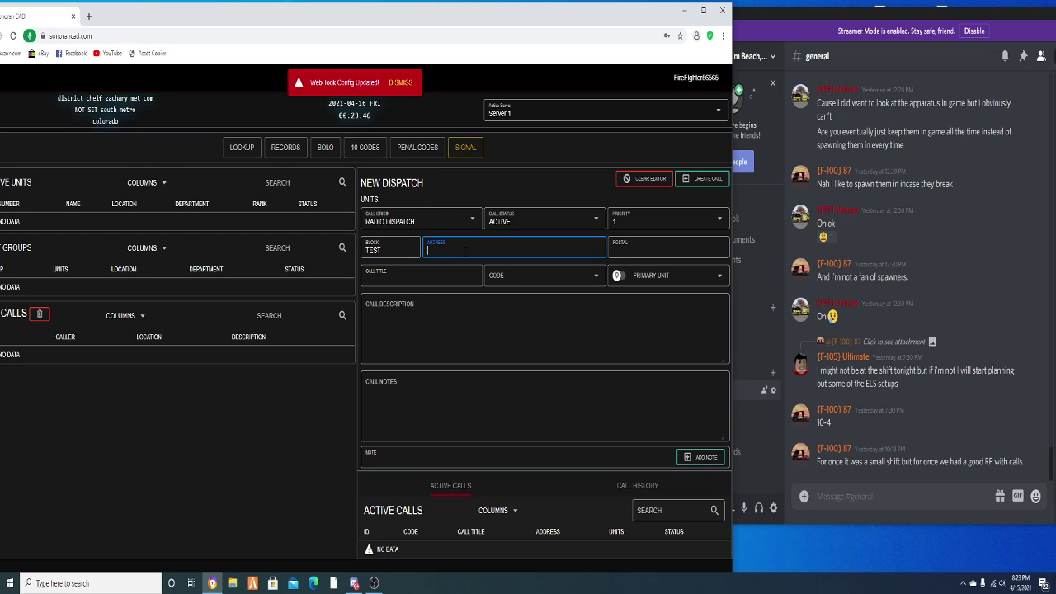
type("TEST")
left_click(623, 252)
type("66666")
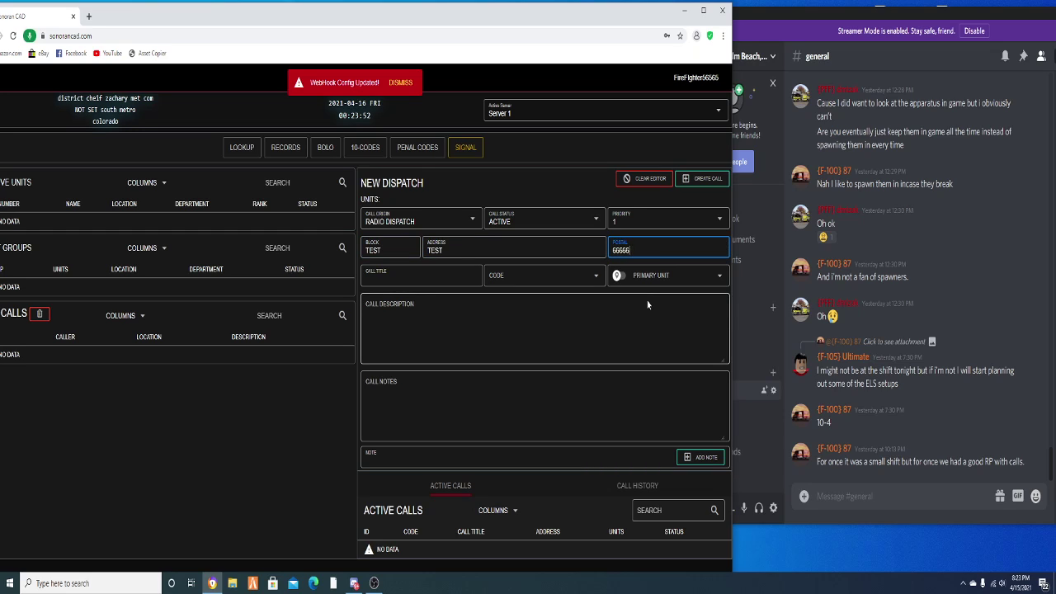
key("BackSpace")
key("BackSpace")
key("BackSpace")
type("23232")
left_click(445, 281)
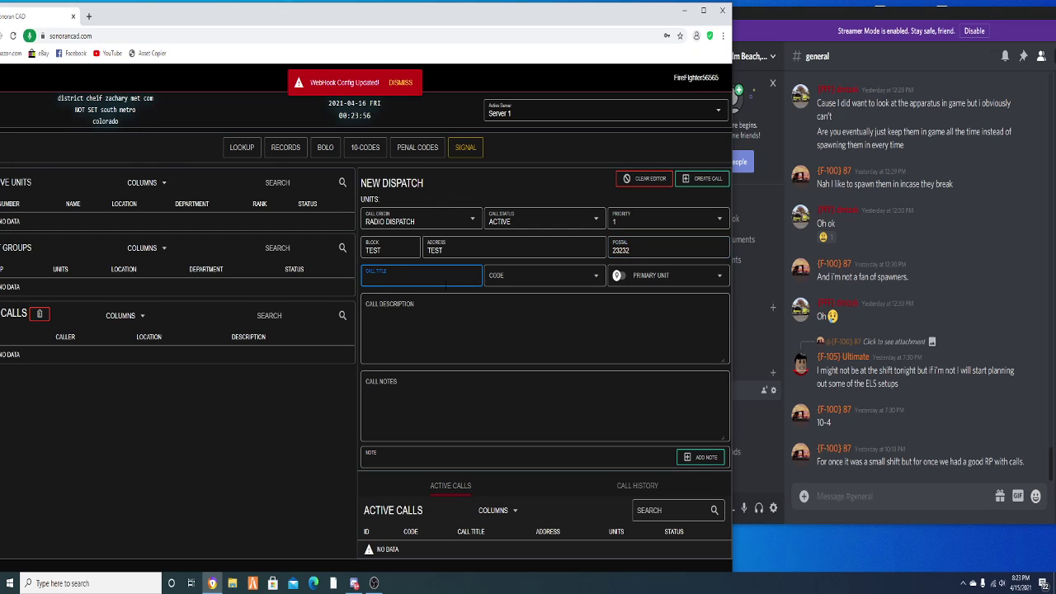
type("TEST")
Set the code to 10-70: Fire Alarm and leave the primary unit empty
left_click(596, 276)
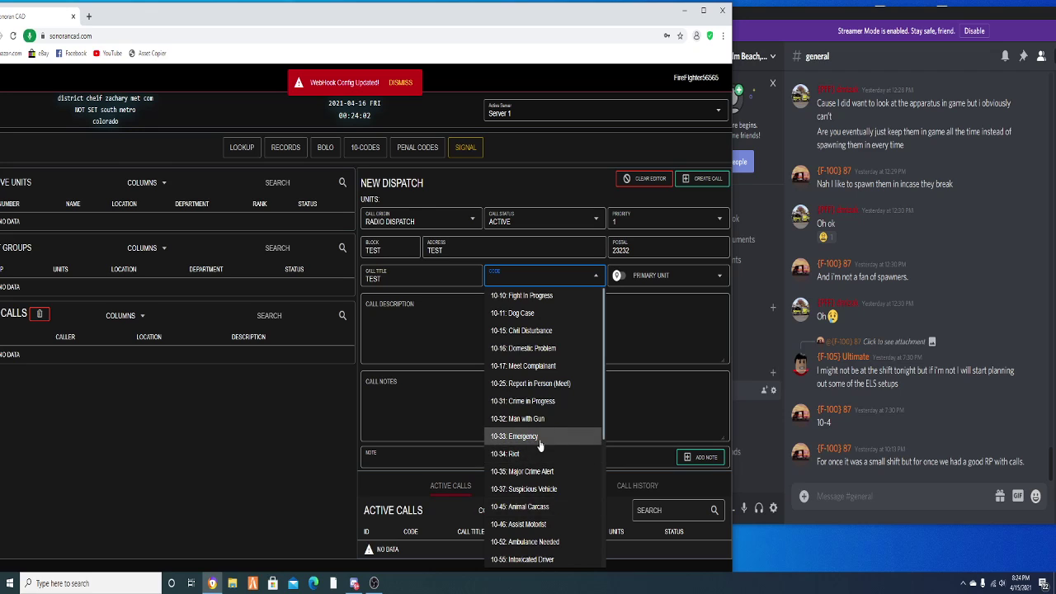
scroll(542, 449, "down", 2)
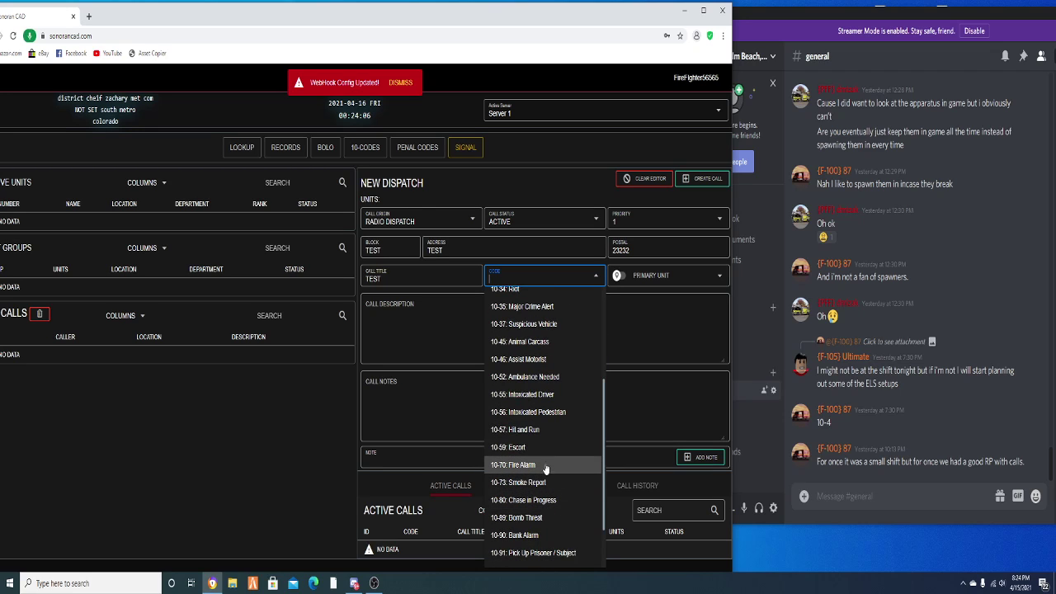
left_click(545, 467)
left_click(643, 278)
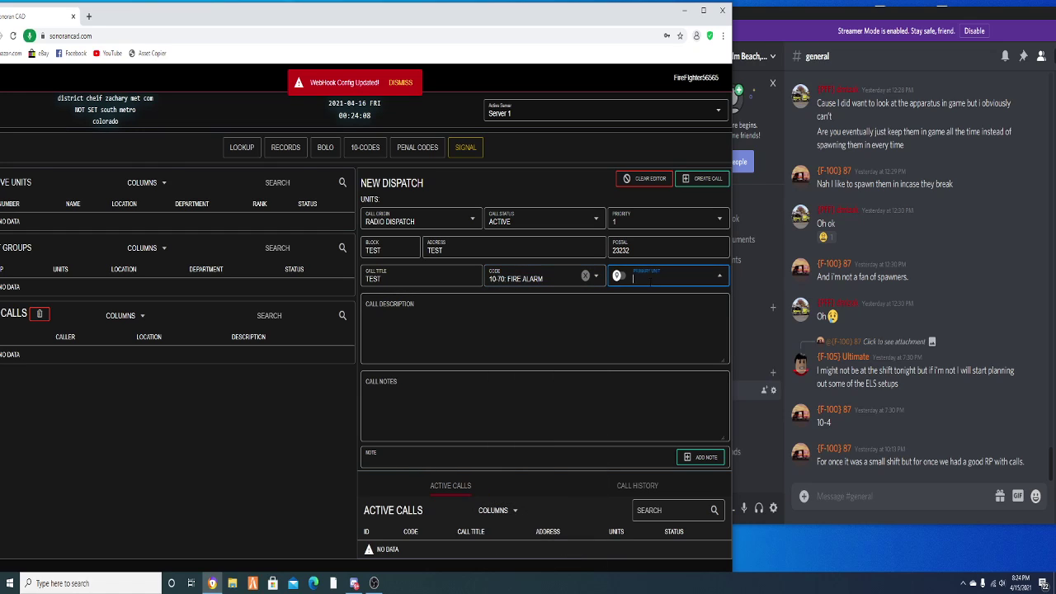
left_click(659, 293)
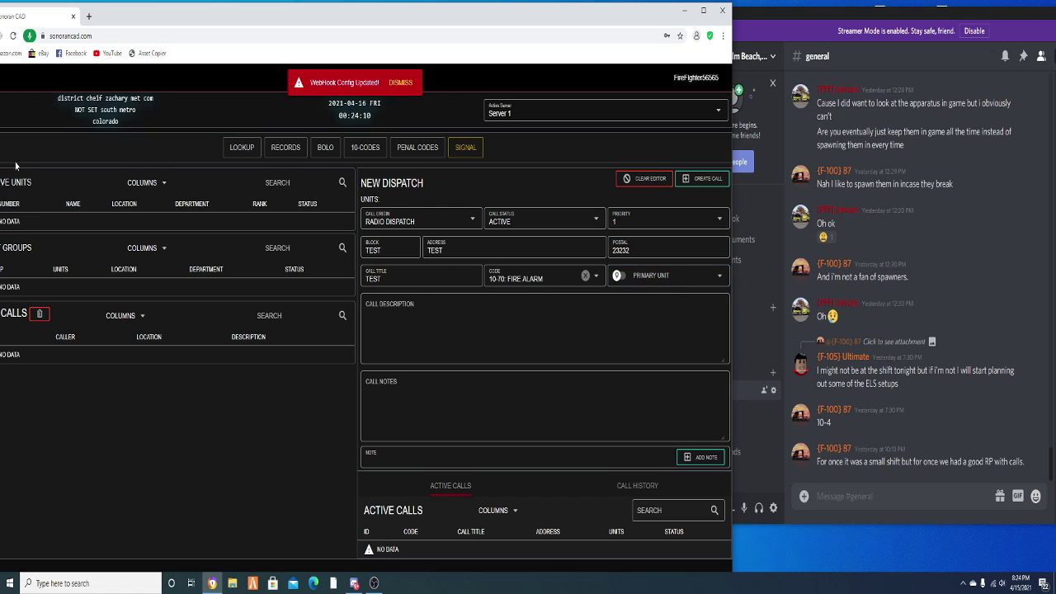
left_click(443, 340)
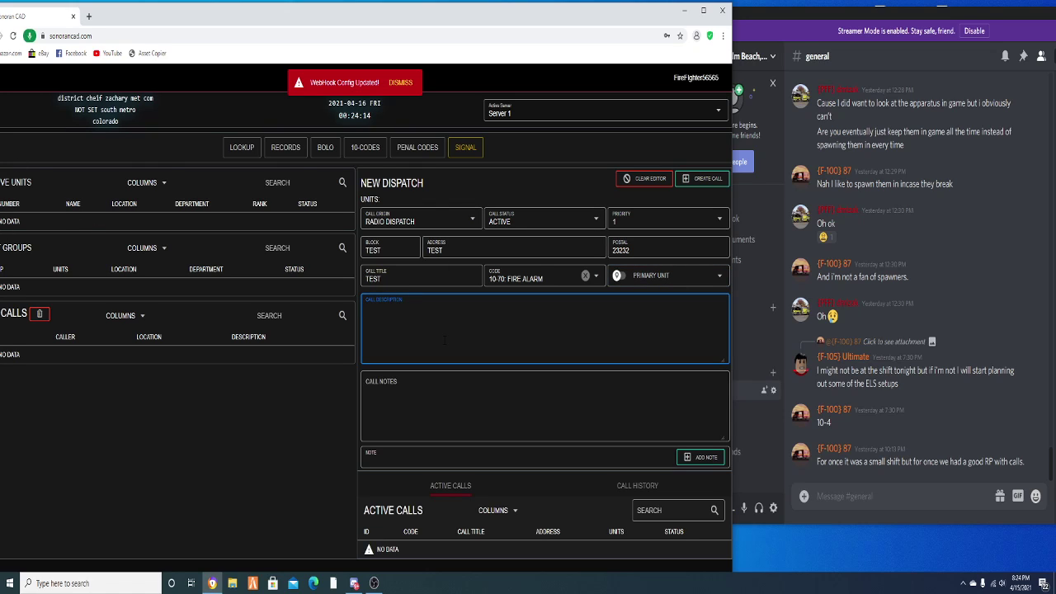
Describe the call as a YouTube tutorial test, add note 'SOMEONE BURNT TOAST', and create call 3
type("TEST")
type(" TEST TEST")
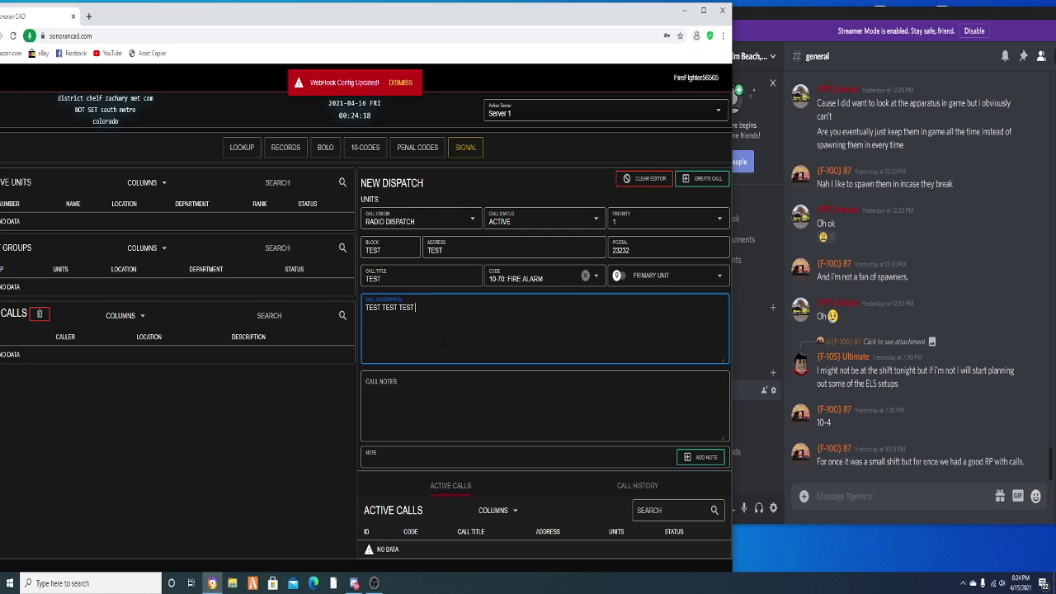
type(" FIOR")
type("TB")
type("TORIAL")
left_click(452, 388)
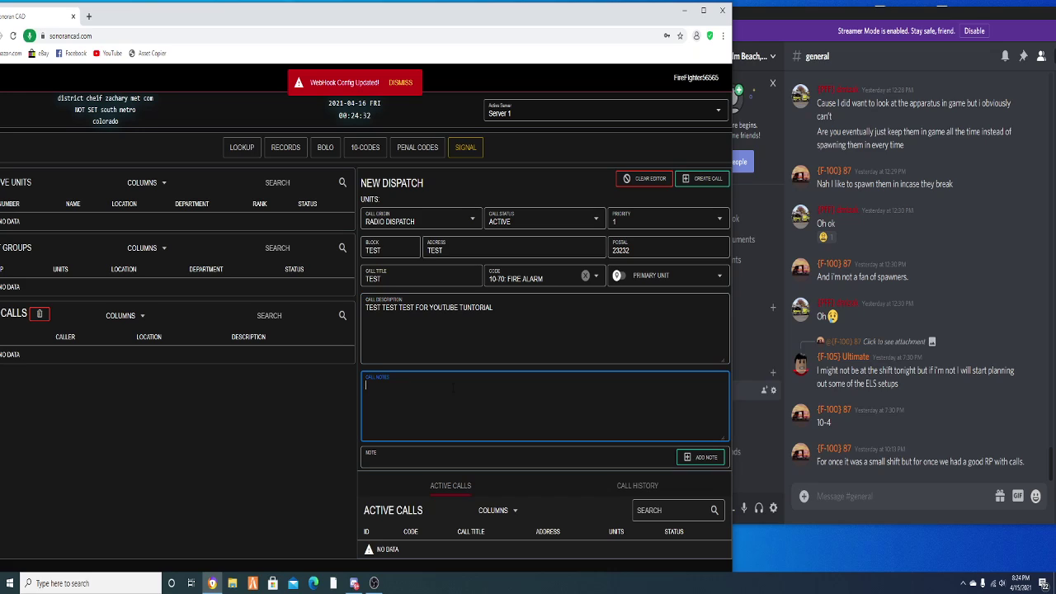
type("HOUSE ")
type("NOT ON FIRE ")
type("SOMEOM")
key("BackSpace")
key("BackSpace")
key("BackSpace")
left_click(456, 453)
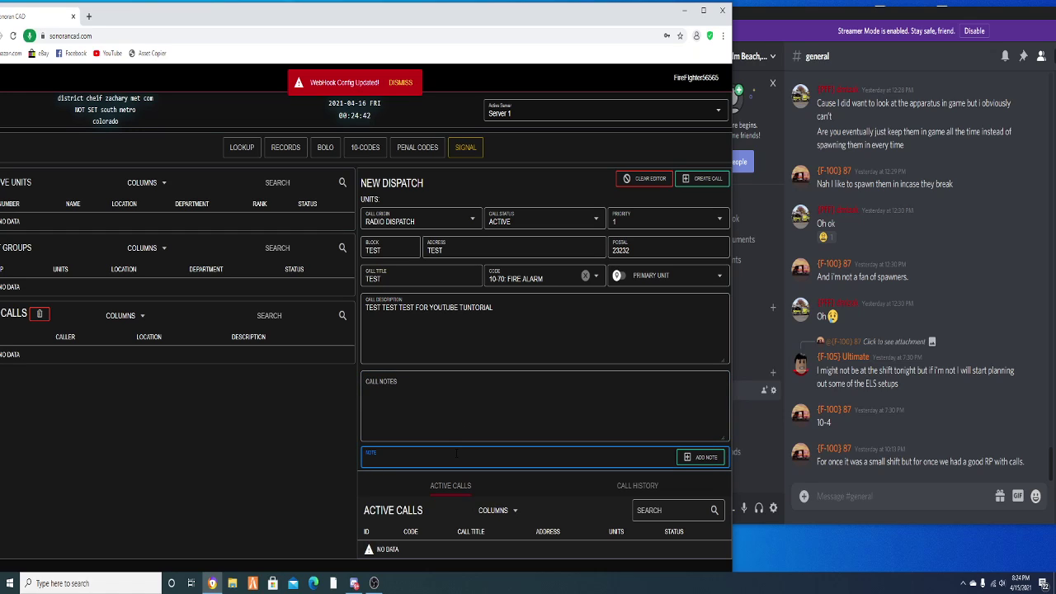
type("SOMEONE B")
type("URNT T")
type("OAST")
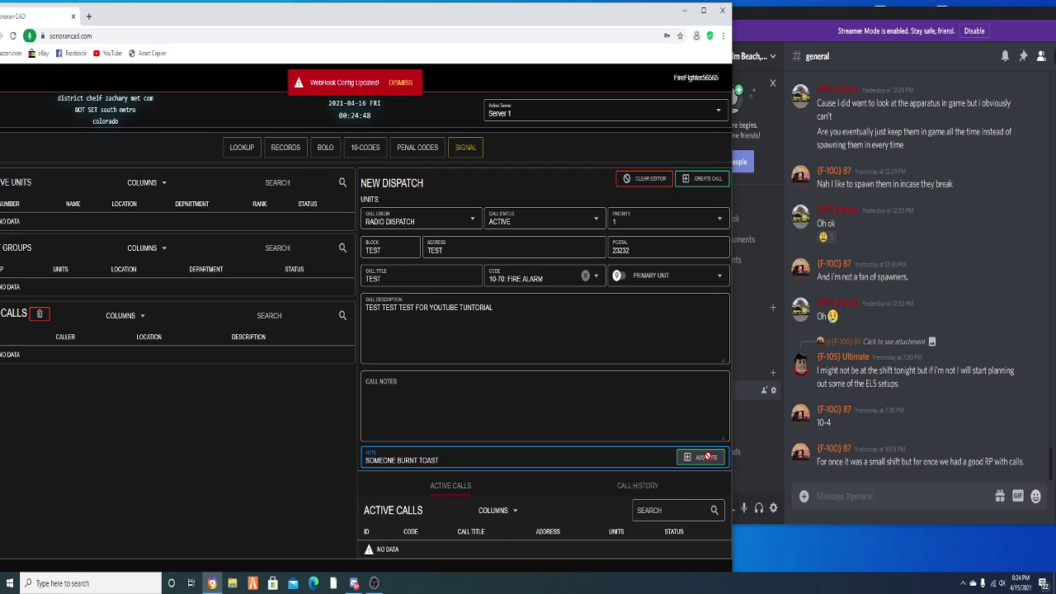
left_click(701, 458)
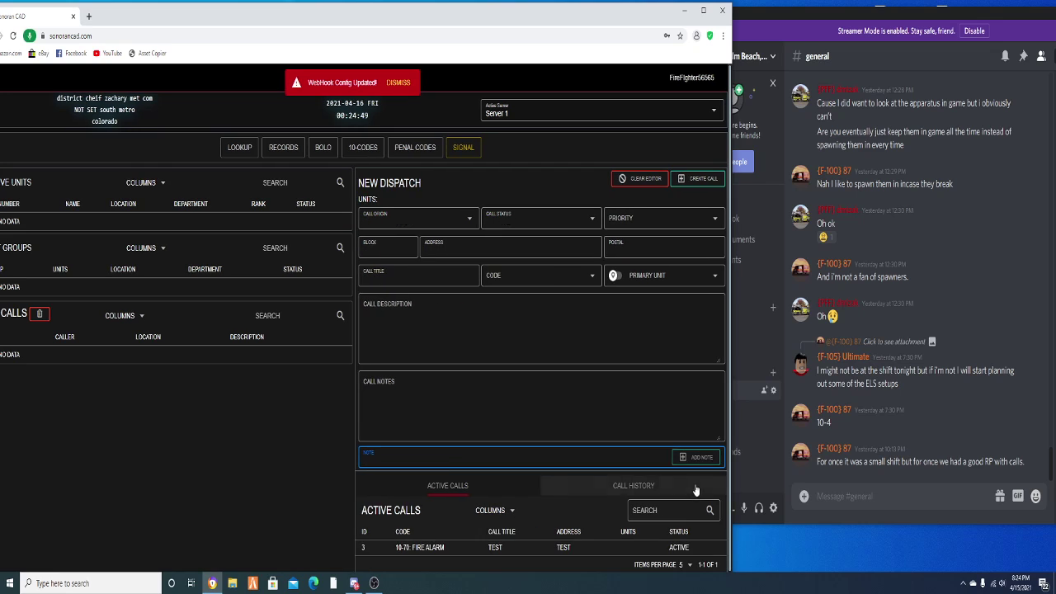
Preview call 3's details, then load it via Edit Call and save it with Update Call
right_click(597, 549)
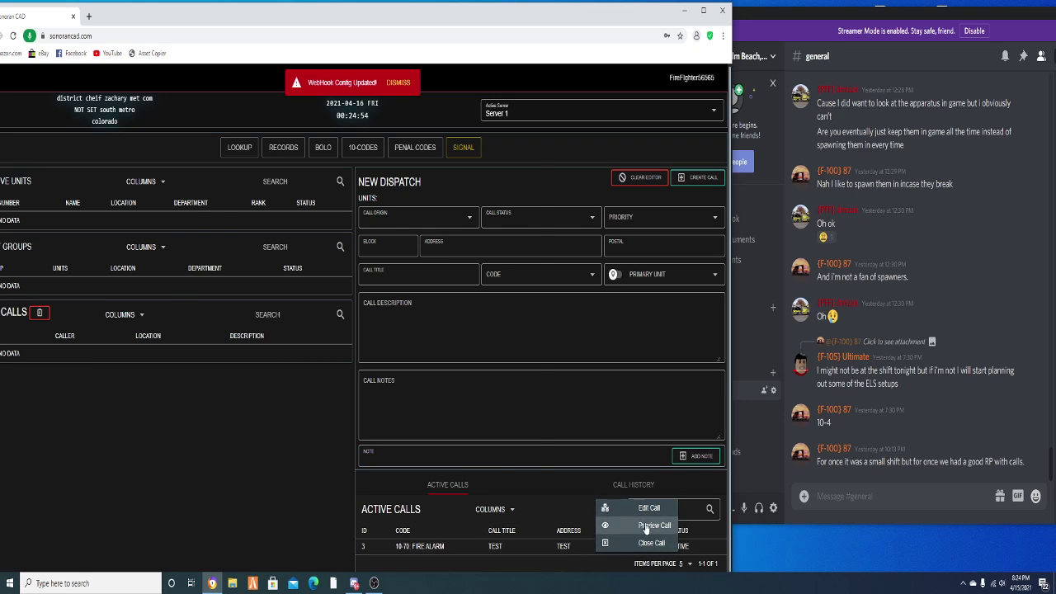
left_click(647, 526)
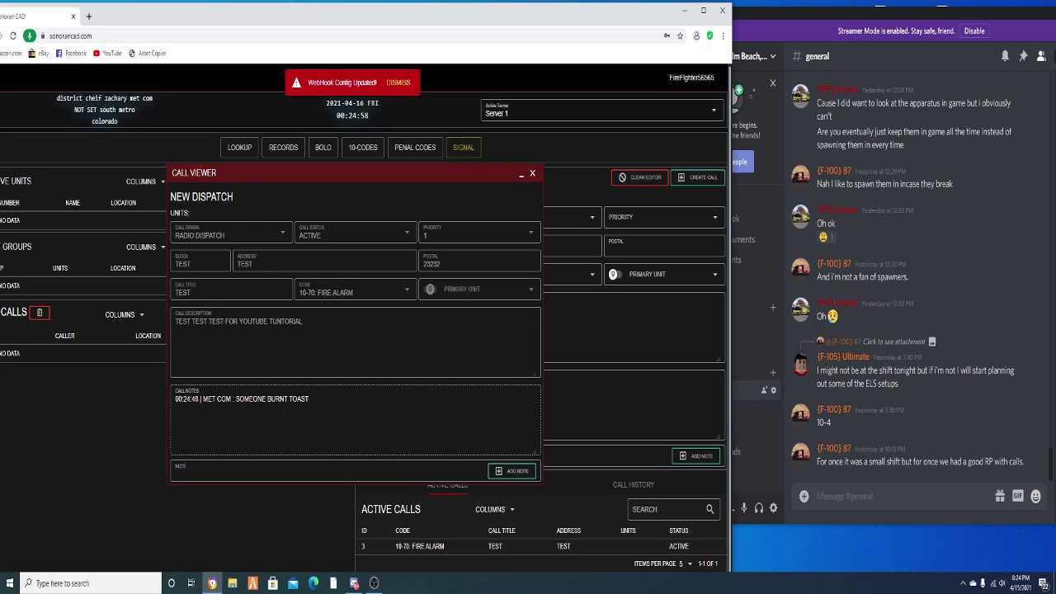
left_click(532, 173)
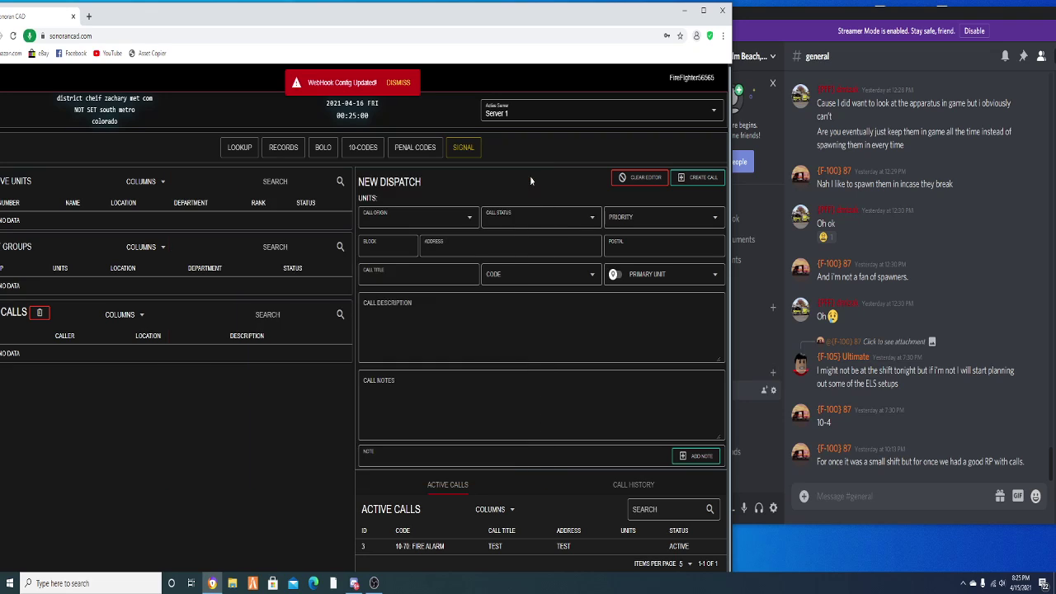
right_click(577, 546)
left_click(607, 506)
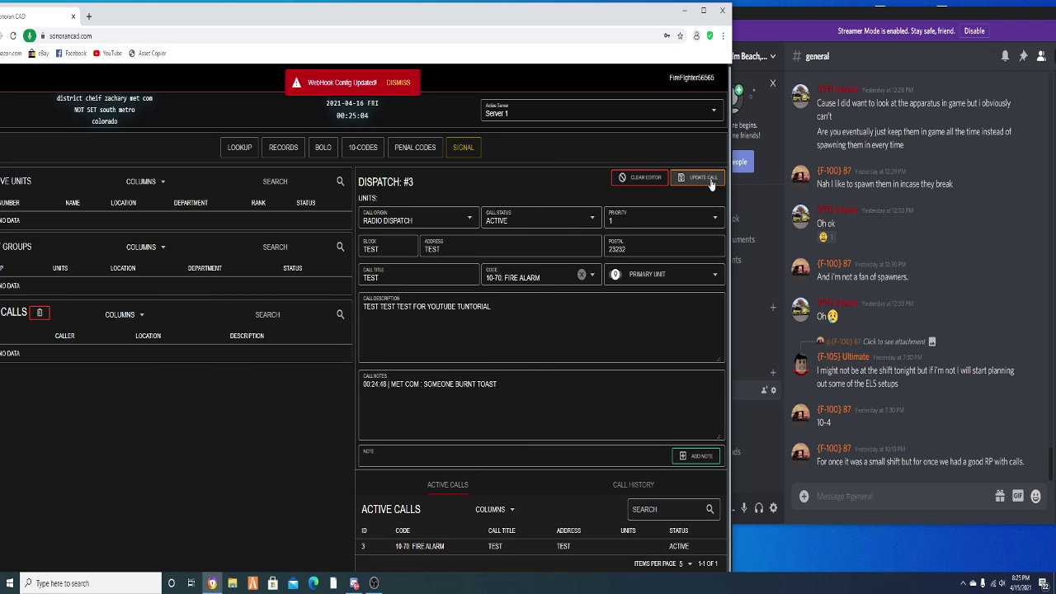
left_click(711, 180)
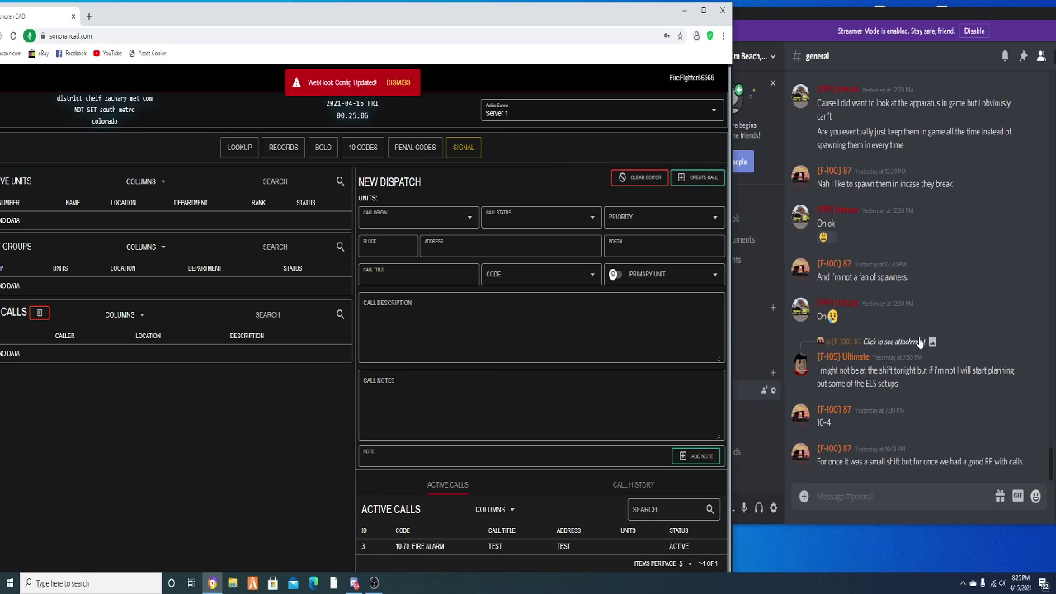
Open the South Metro Fire Rescue #dispatch channel to view the 10-70: Fire Alarm posts
left_click(920, 342)
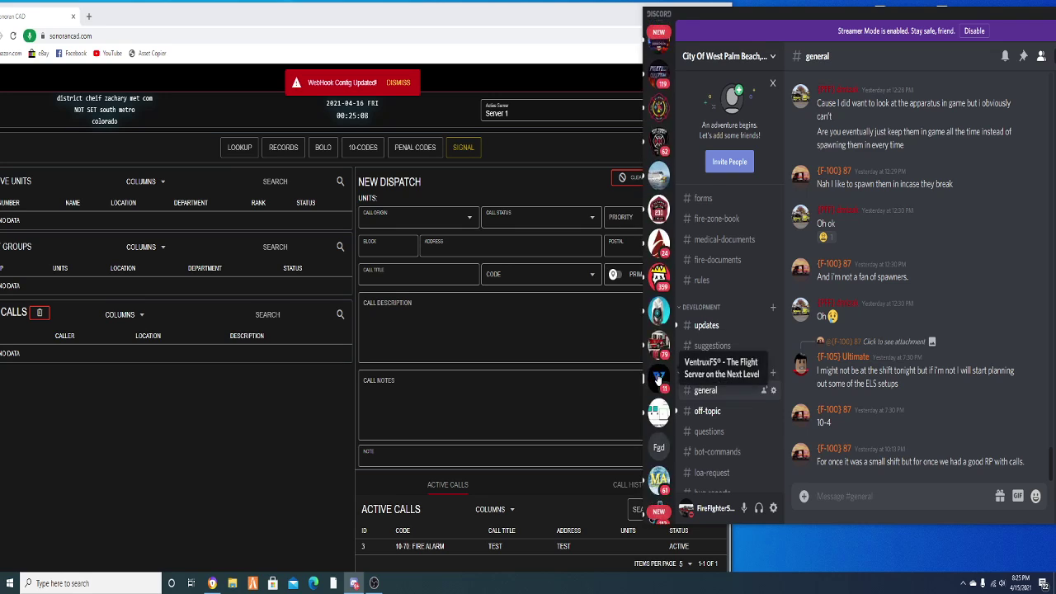
scroll(659, 378, "down", 10)
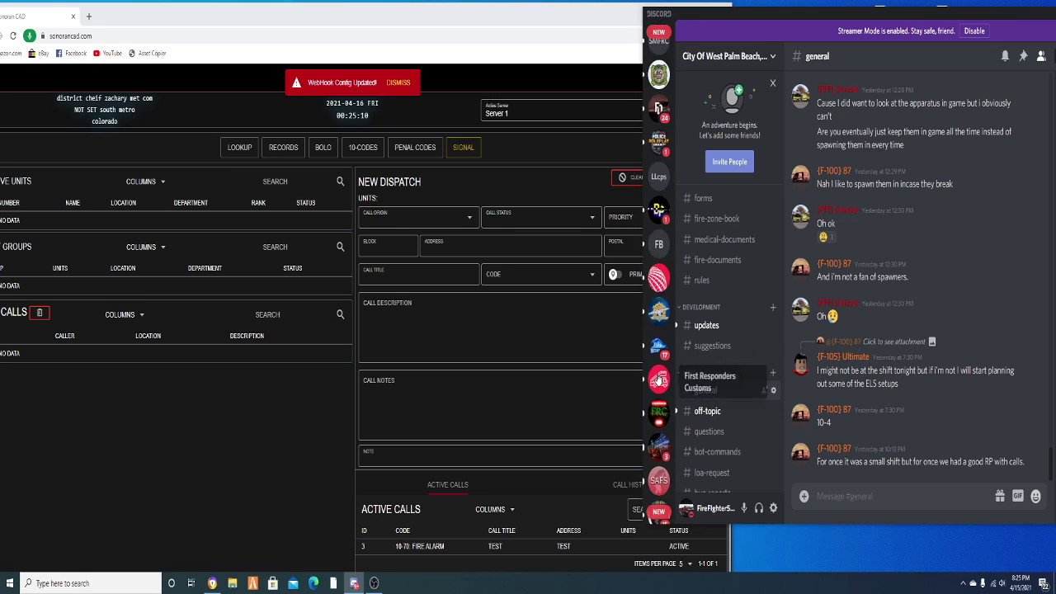
scroll(659, 378, "up", 4)
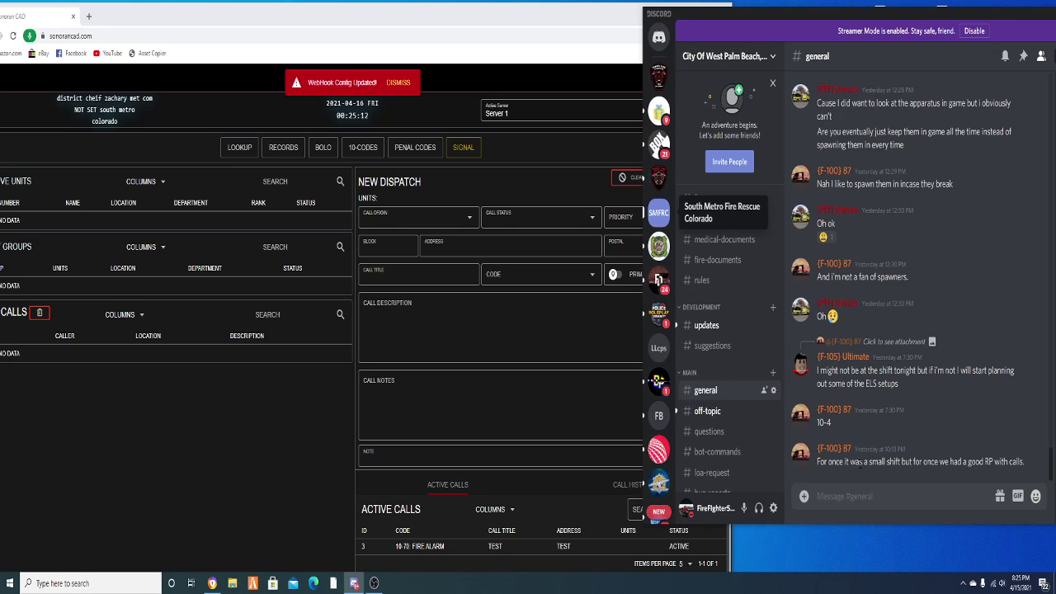
left_click(658, 212)
left_click(726, 328)
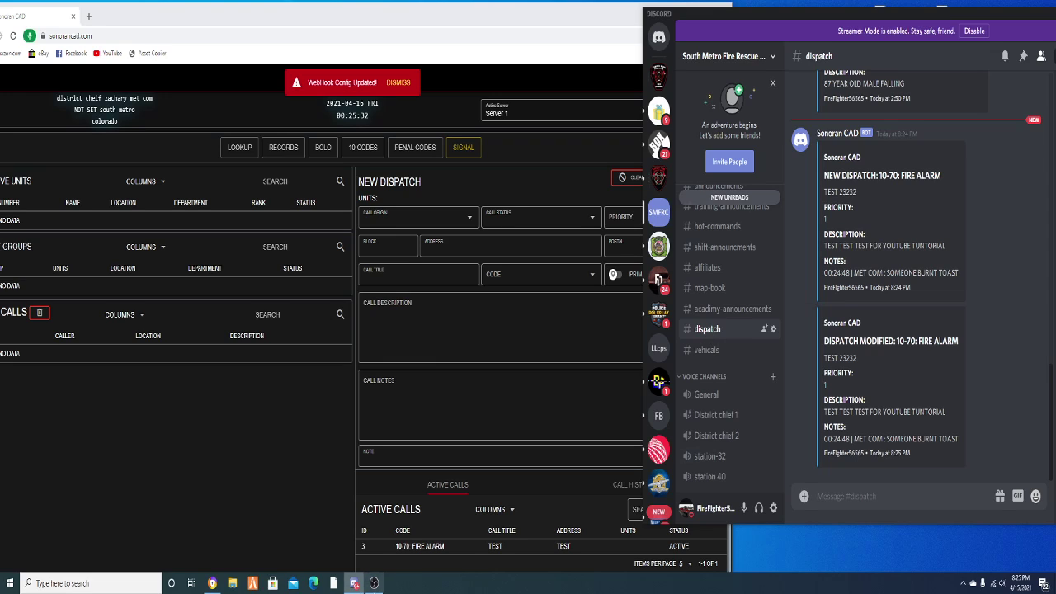
mouse_move(354, 582)
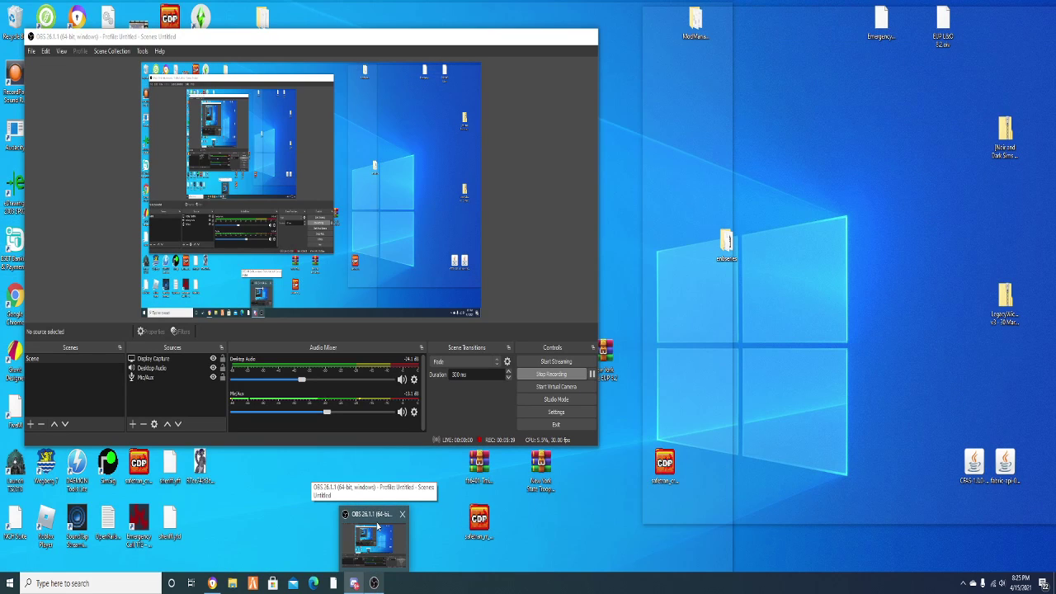
Bring the OBS Studio window to the front with the recording still running
left_click(376, 525)
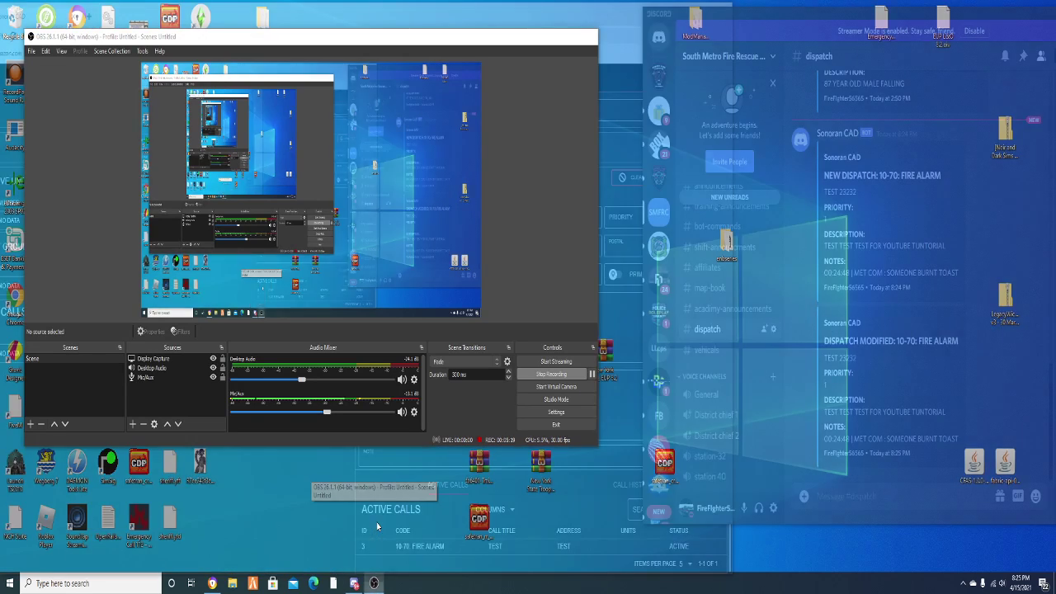